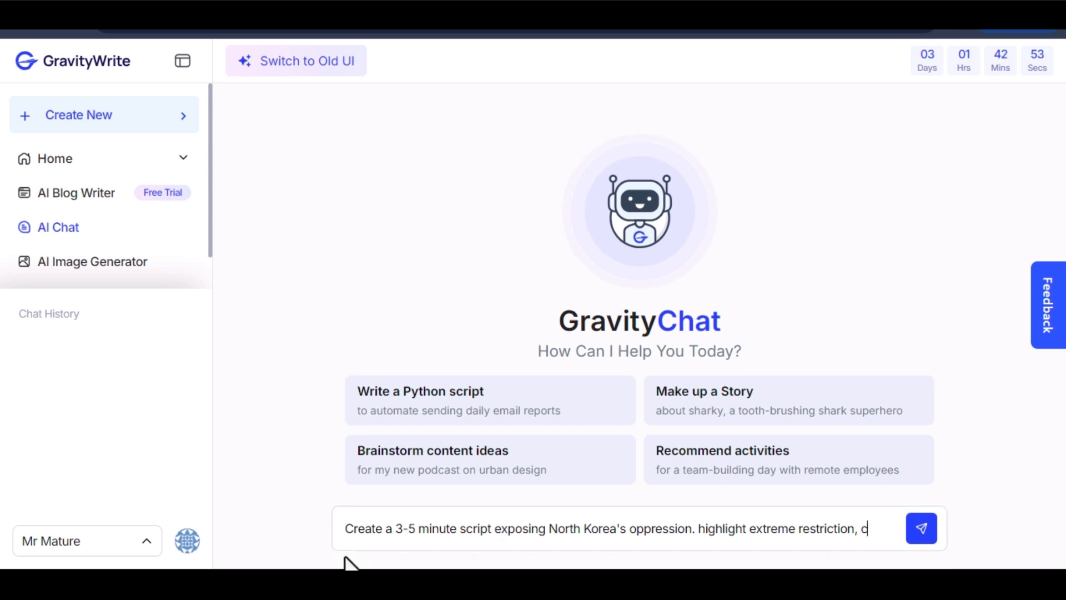
- Extend the script prompt with cult of personality, limited information access, severe punishment, and a contrast of military might with civilian poverty
type("ult of personal")
type("ity, limited information access")
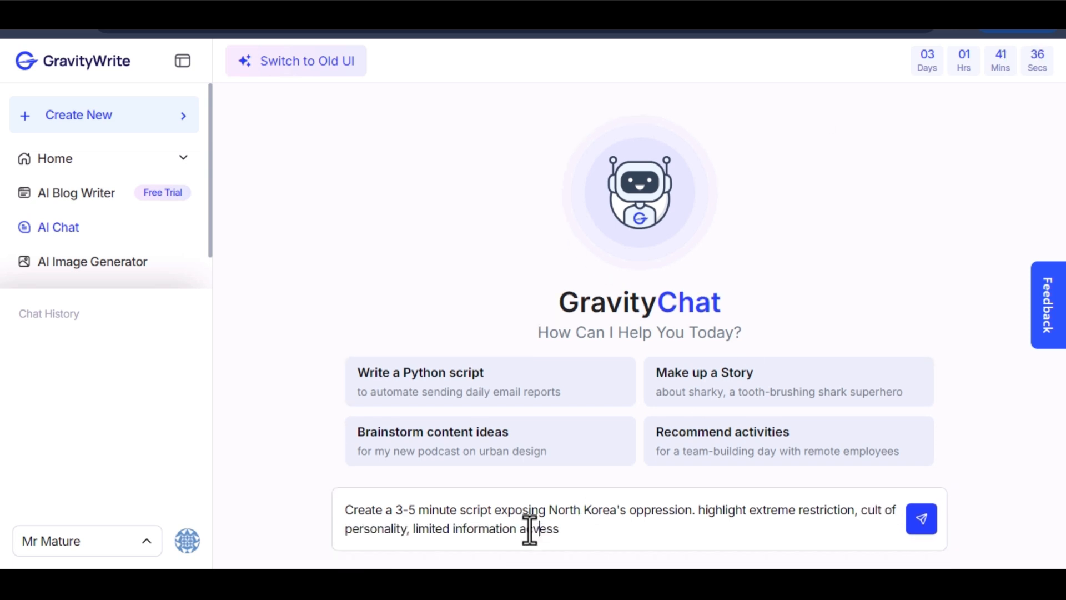
type(", severe punishment.")
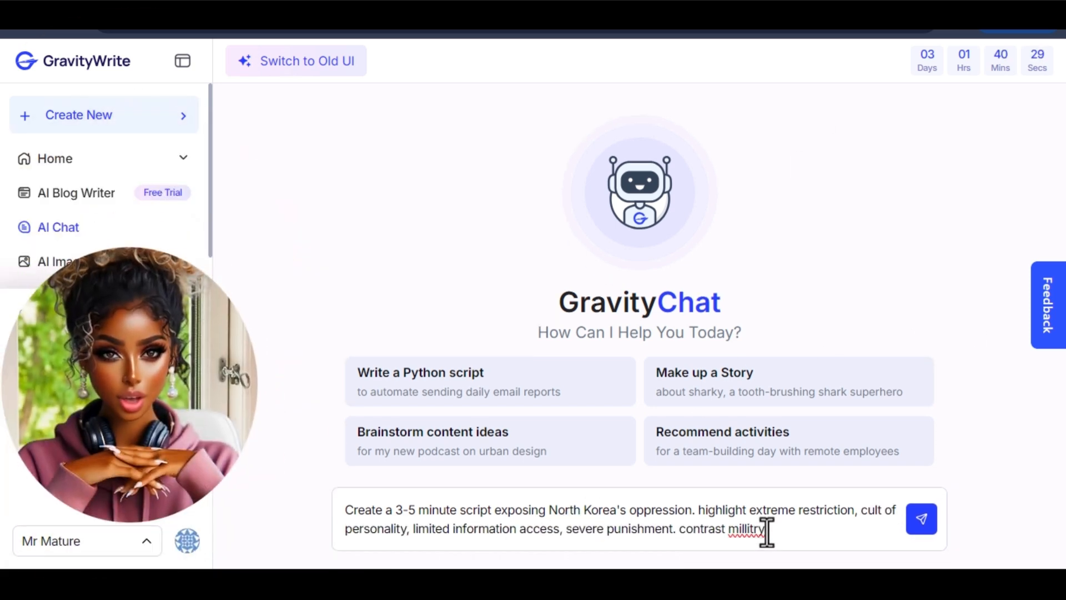
type(" contrast military might with civilian poverty. enphas")
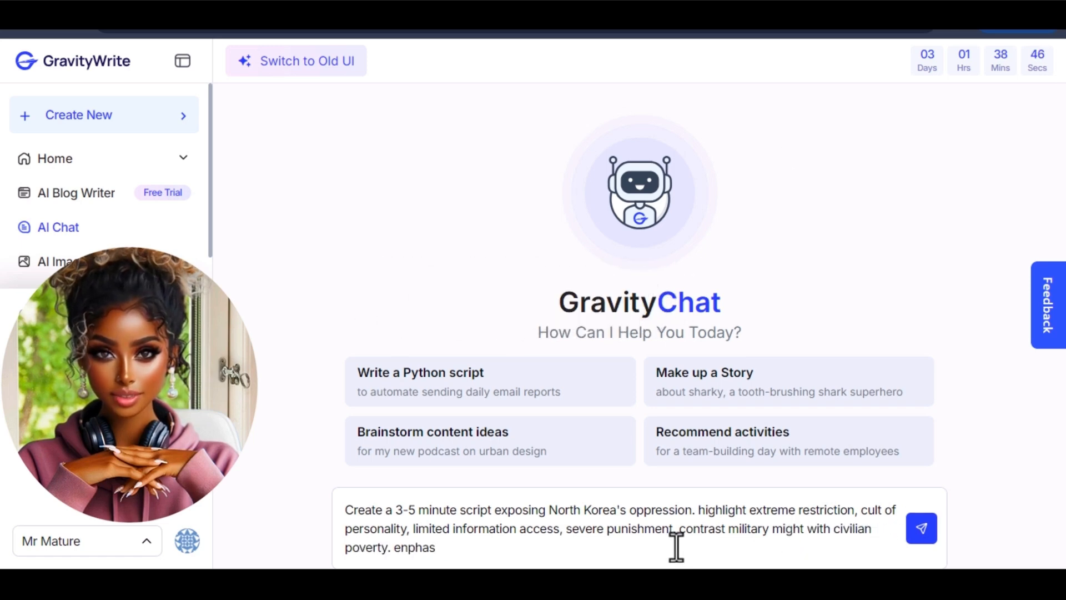
- Correct the misspelled word to "emphasis", add "diffrences with the outside world. use impactful language." and send the prompt
right_click(419, 547)
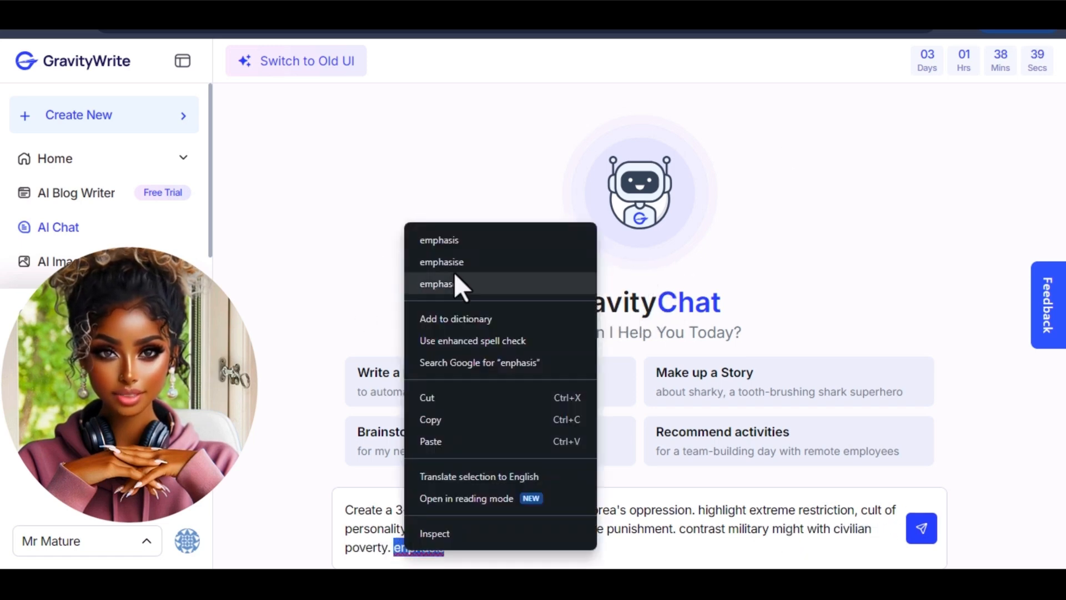
left_click(451, 280)
type("diffrences with the outside world. use impactful la")
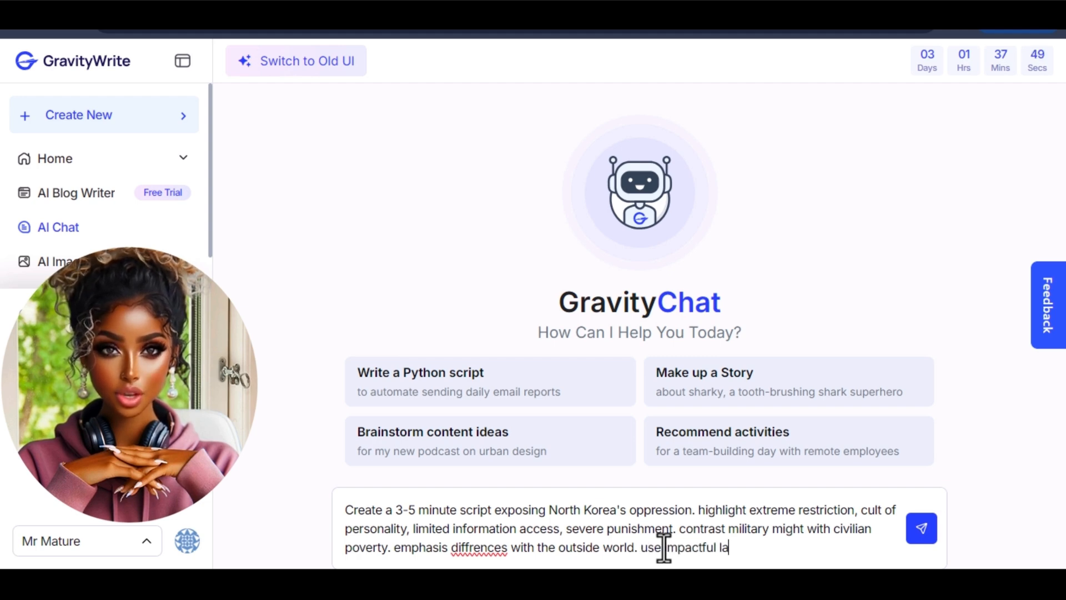
type(".")
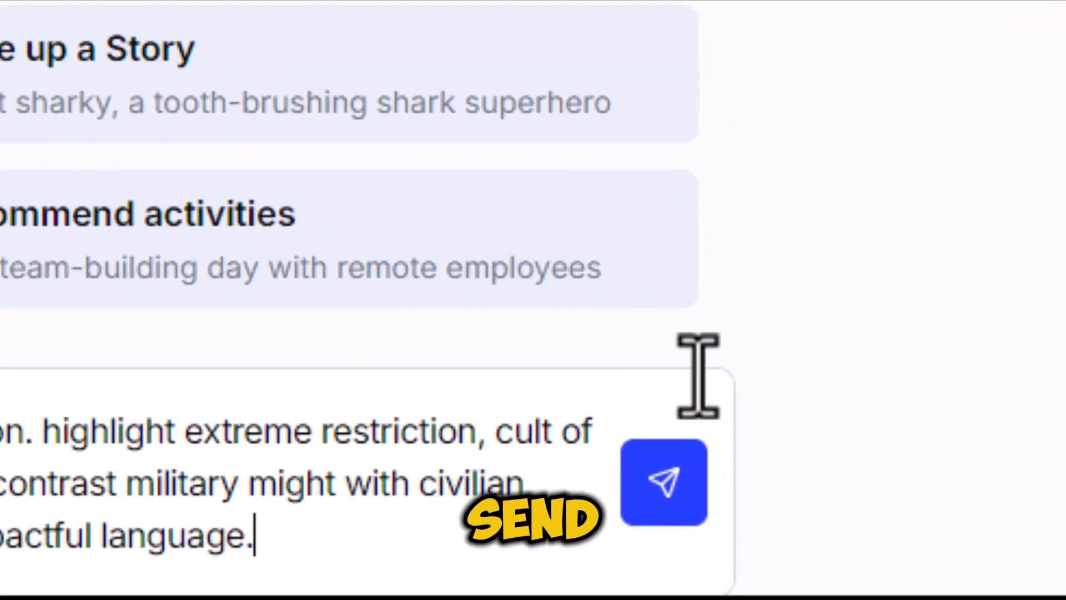
left_click(675, 481)
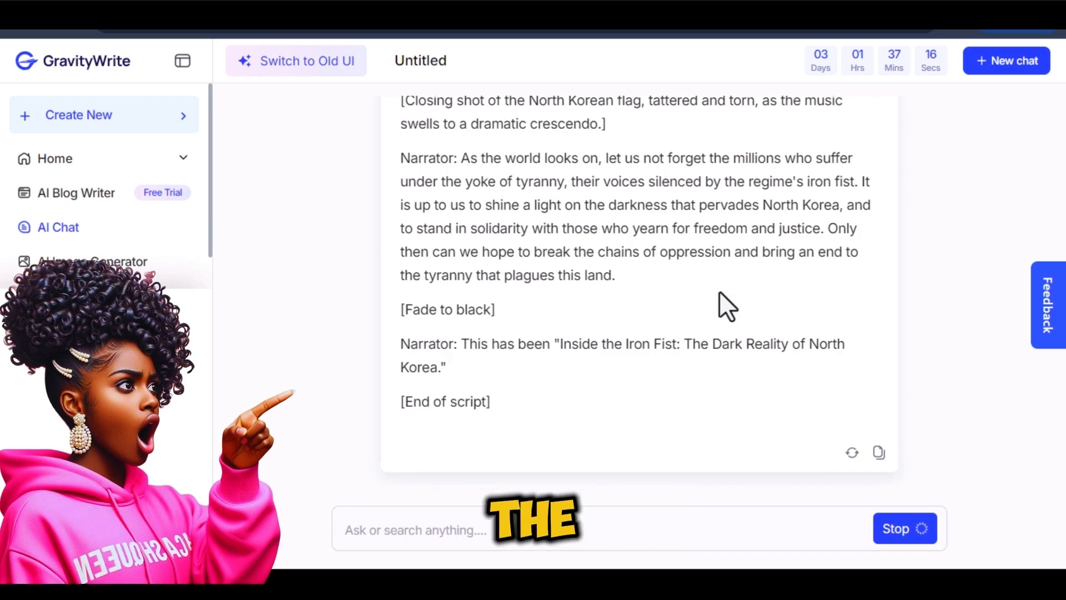
- Read through the generated North Korea documentary script, including its title, scene directions and narration
scroll(718, 291, "up", 15)
scroll(646, 296, "down", 5)
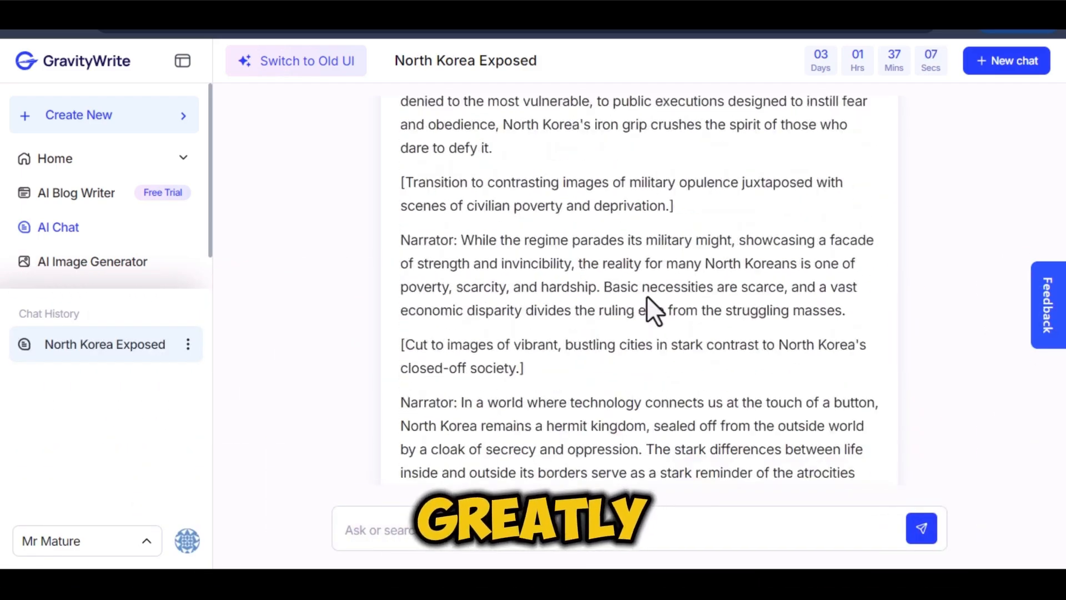
scroll(646, 295, "up", 15)
scroll(646, 296, "down", 10)
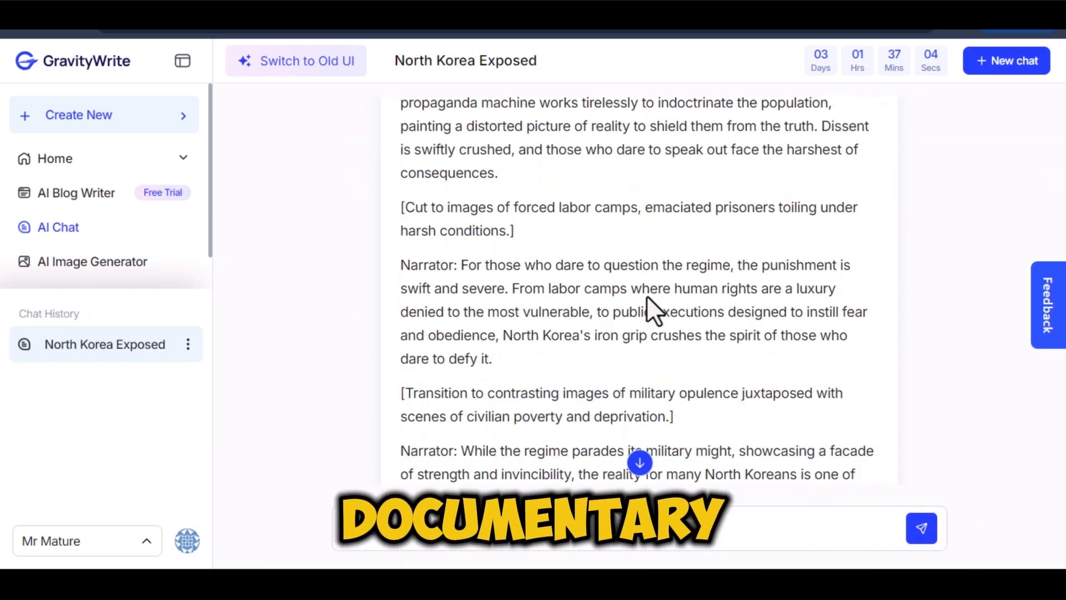
scroll(647, 295, "up", 10)
scroll(646, 295, "down", 1)
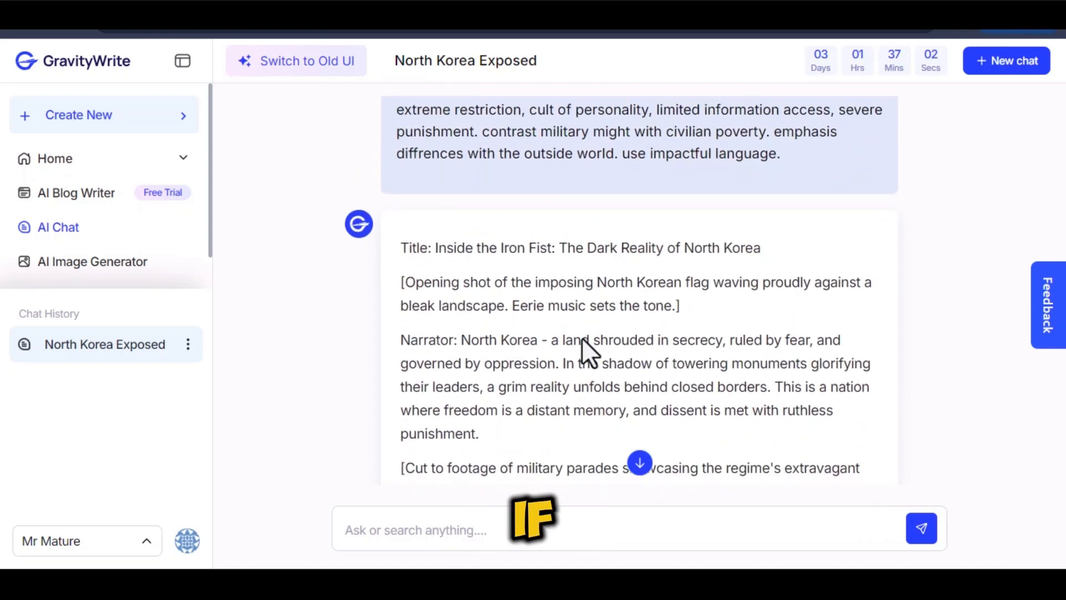
scroll(594, 279, "down", 10)
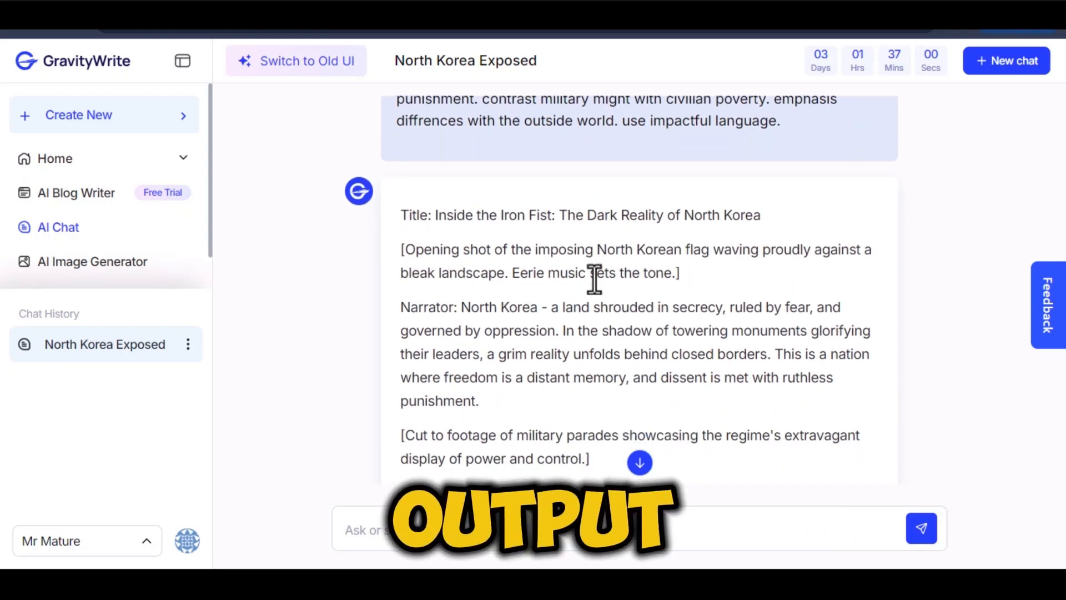
- Ask the chat to "refine and personalise" the script, and look back over the text from its opening
type("refin")
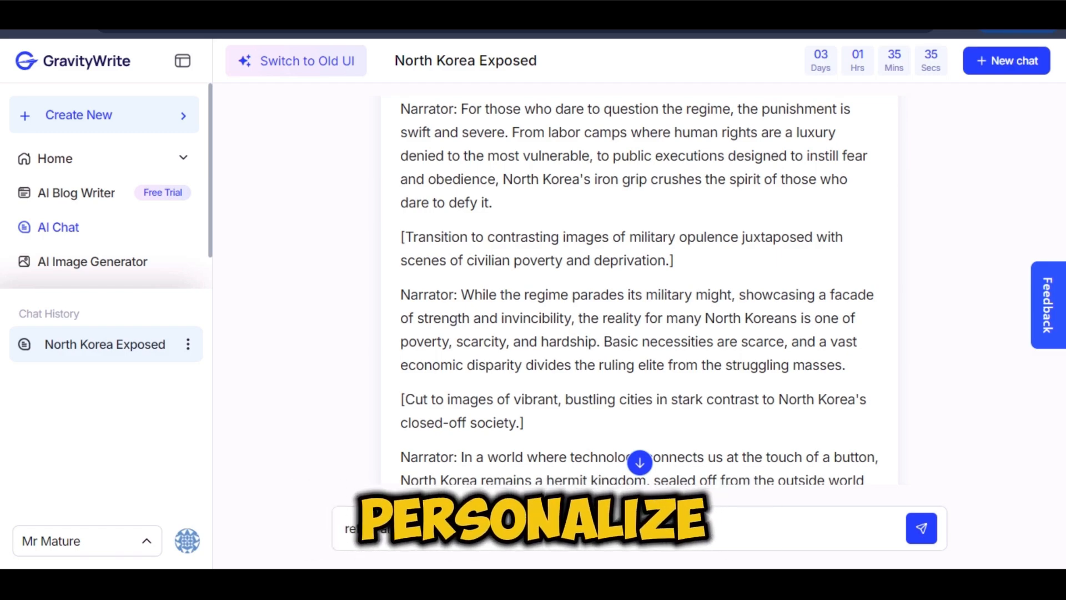
type("e and personalise")
key("Return")
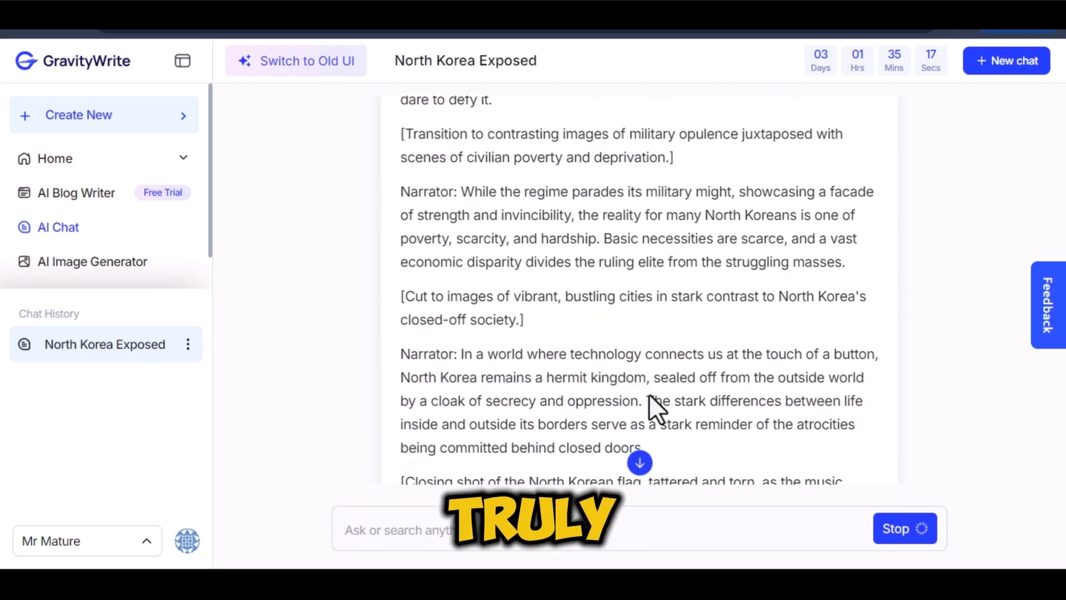
scroll(649, 394, "up", 5)
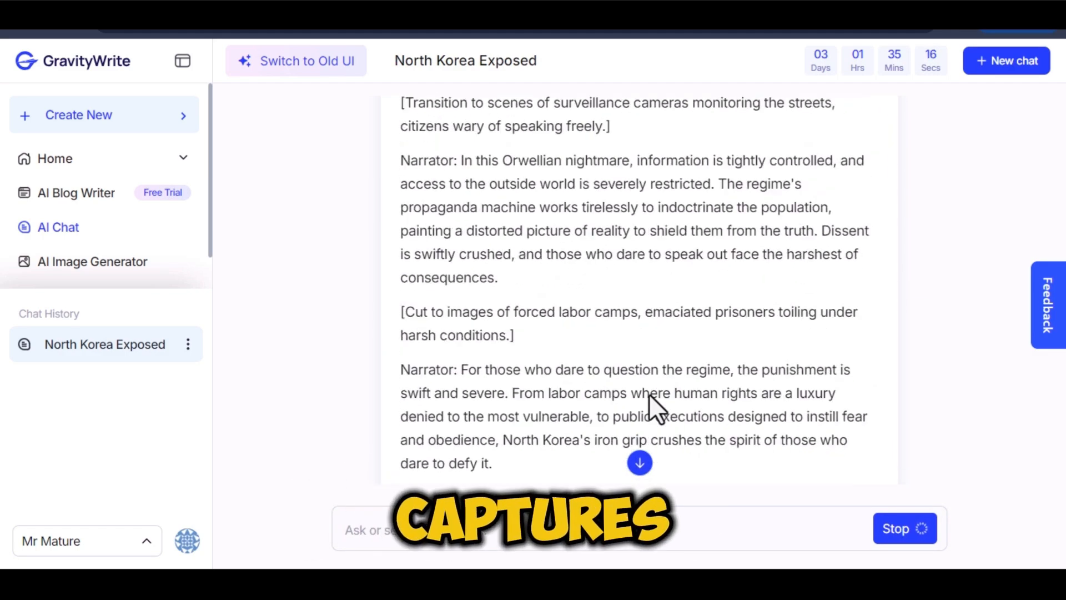
scroll(649, 394, "up", 5)
scroll(649, 394, "down", 1)
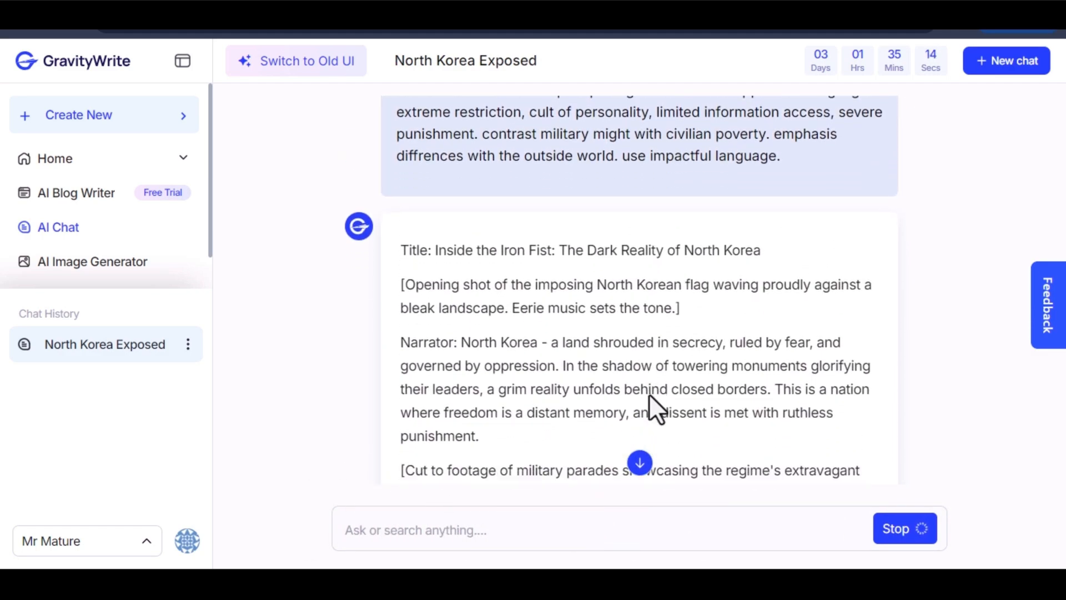
scroll(649, 395, "down", 8)
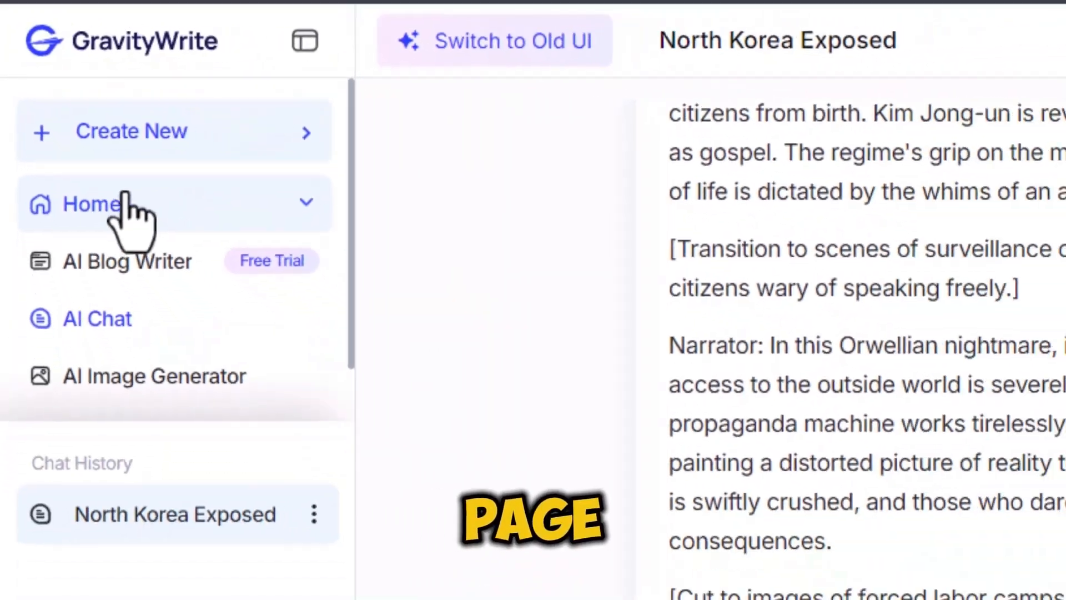
- Open the AI Image Generation Prompts tool among the Film Making Tools and enter "documentary" as the film genre
left_click(129, 229)
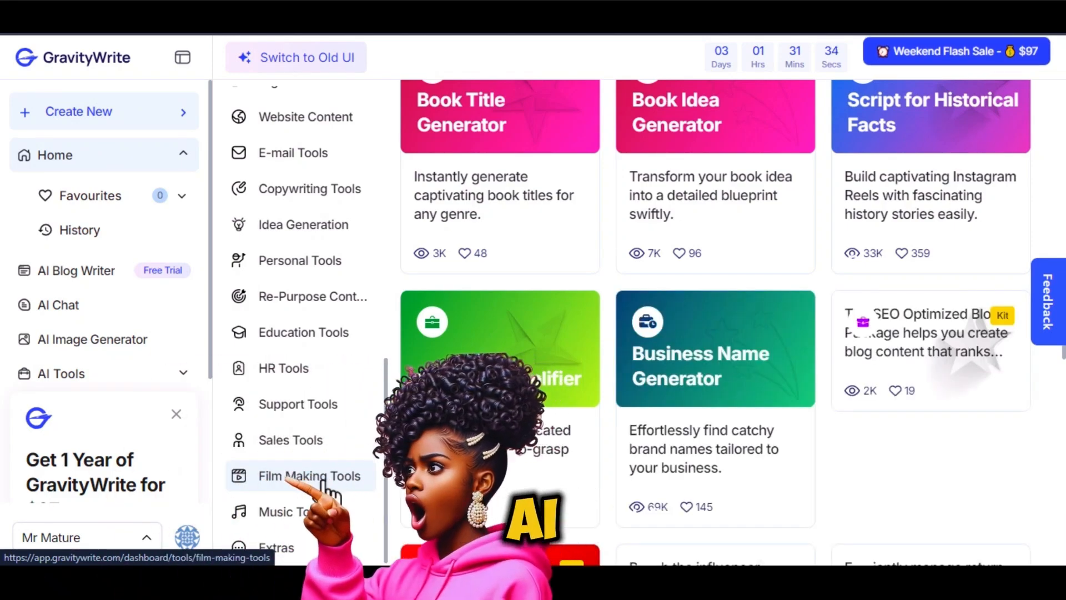
left_click(300, 477)
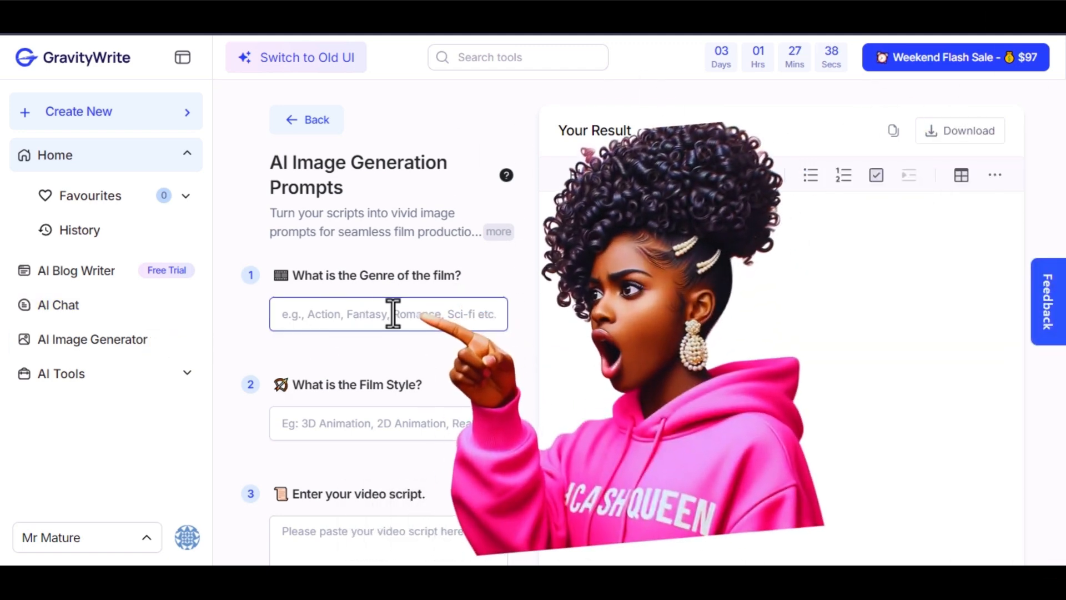
type("documentary")
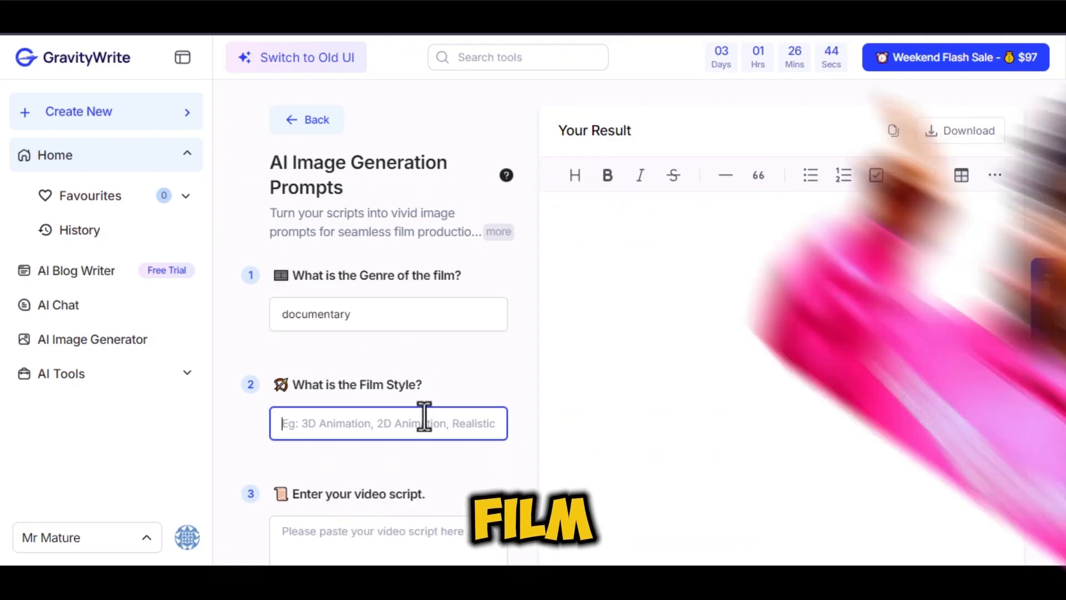
- Set the film style to "investigative journalism", supply the video script, and generate the image prompts
type("investi")
type("gative i")
type("ourna")
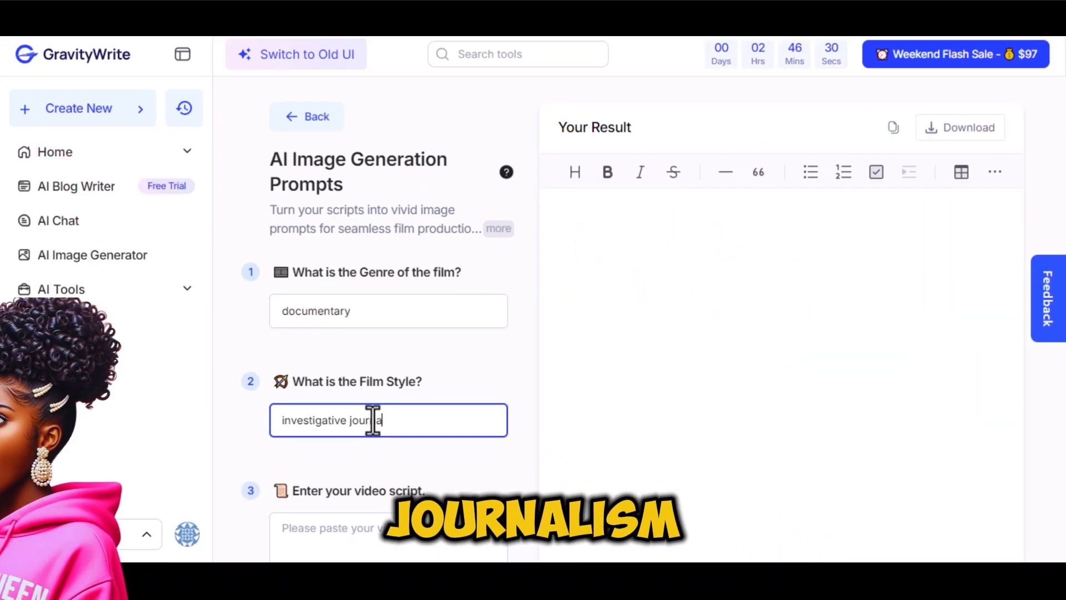
type("lism")
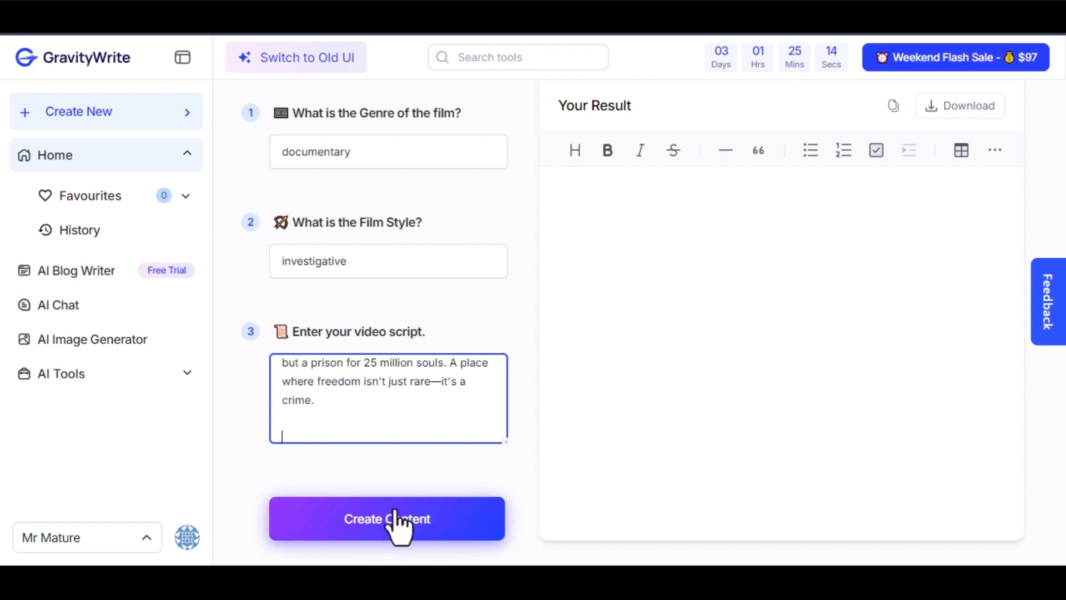
left_click(406, 526)
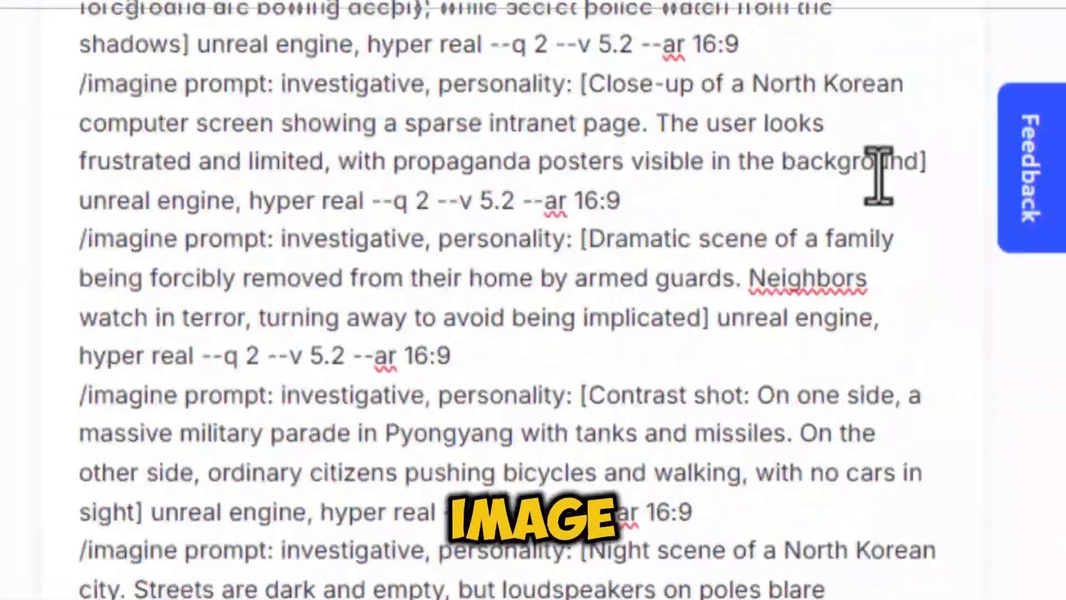
scroll(876, 172, "down", 3)
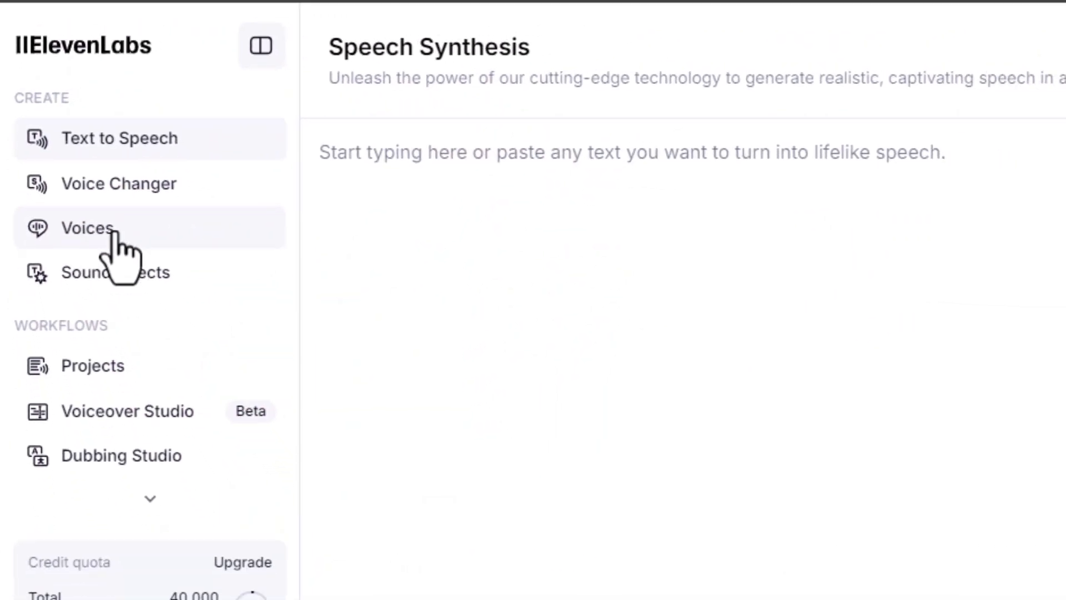
- Switch to ElevenLabs, open the voice library and look at its gender and age filters
left_click(225, 216)
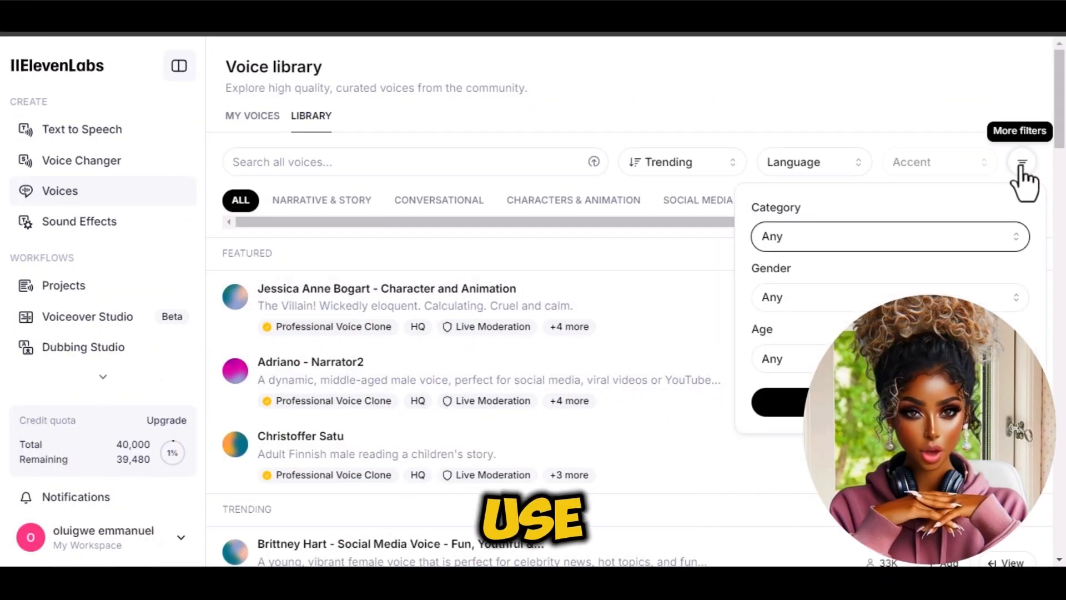
left_click(807, 294)
left_click(778, 271)
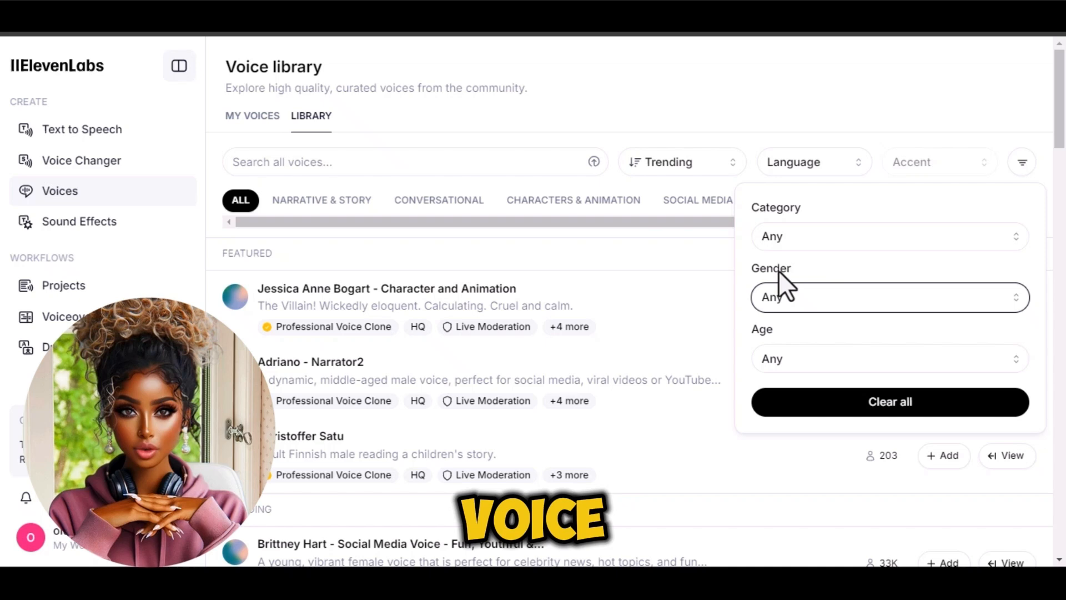
left_click(819, 361)
left_click(804, 362)
left_click(939, 181)
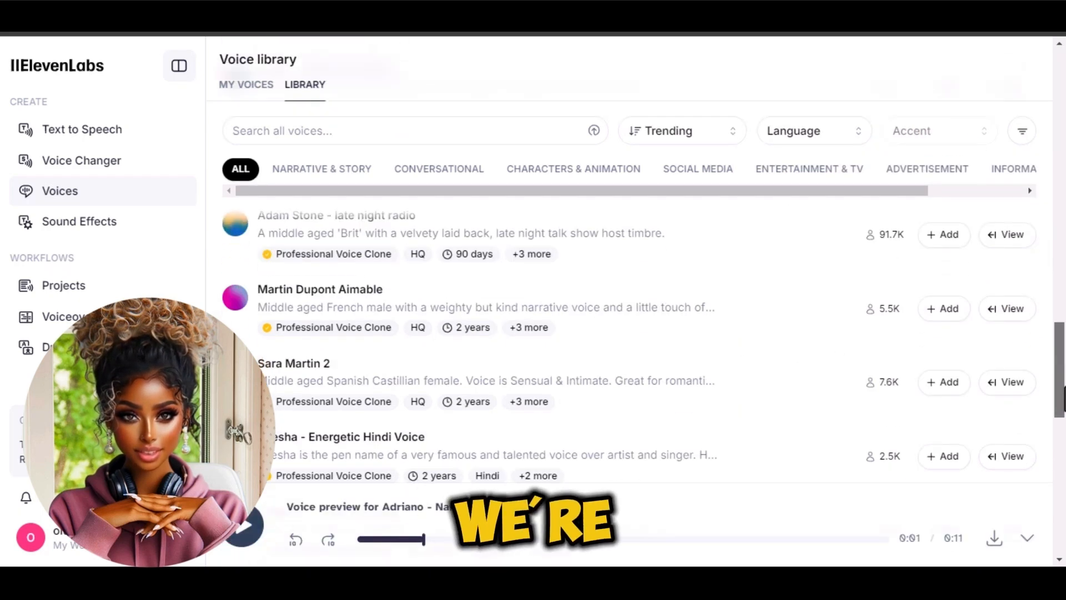
- Browse the voice library for a documentary narrator and search for "adam"
scroll(627, 344, "down", 15)
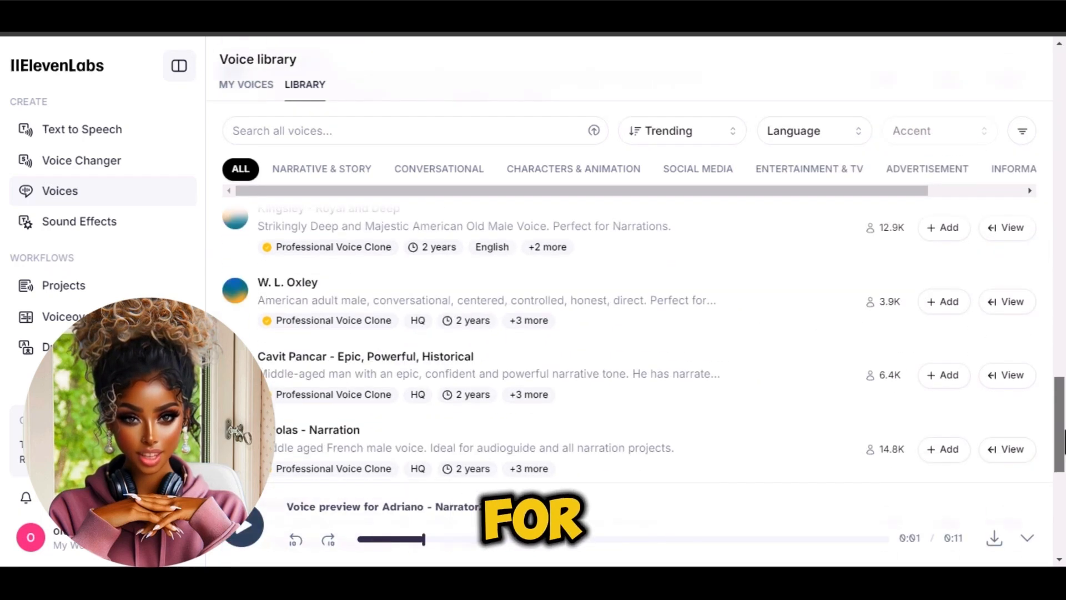
scroll(1062, 506, "up", 5)
scroll(1063, 522, "down", 8)
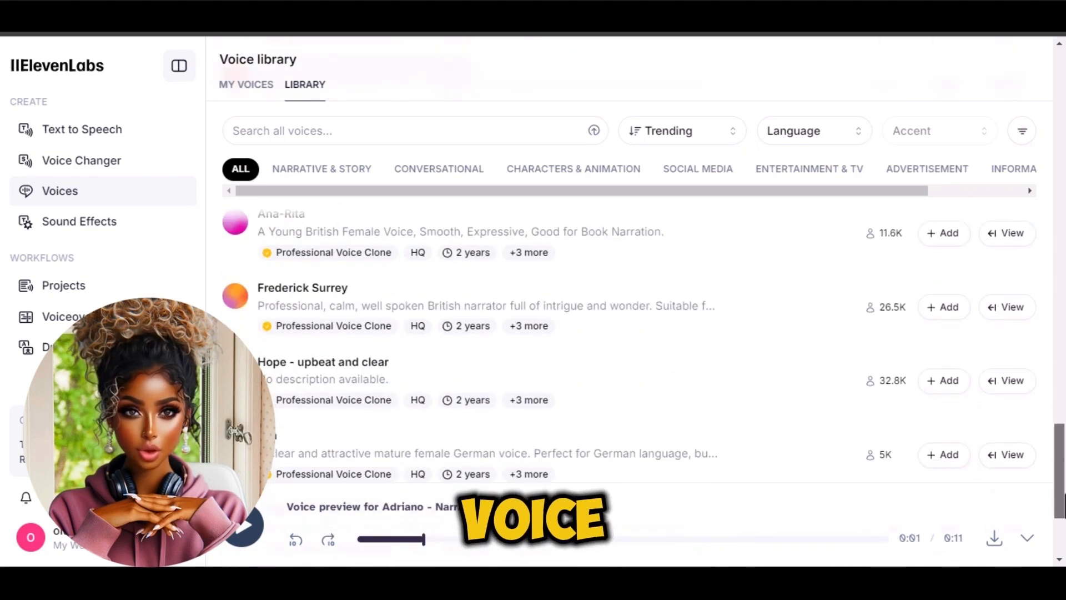
scroll(1057, 445, "up", 5)
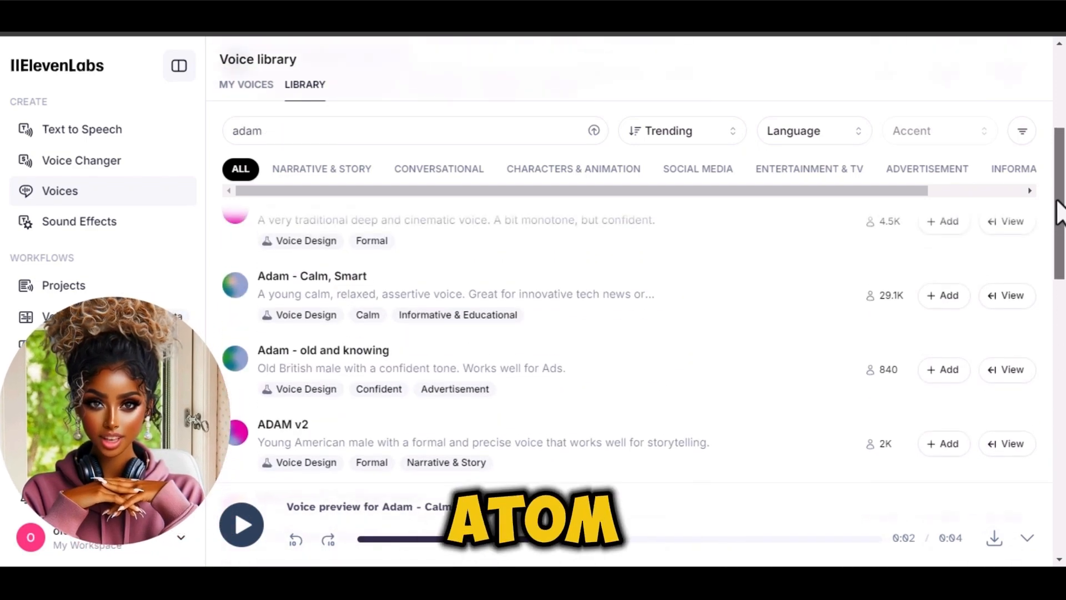
scroll(1054, 202, "up", 1)
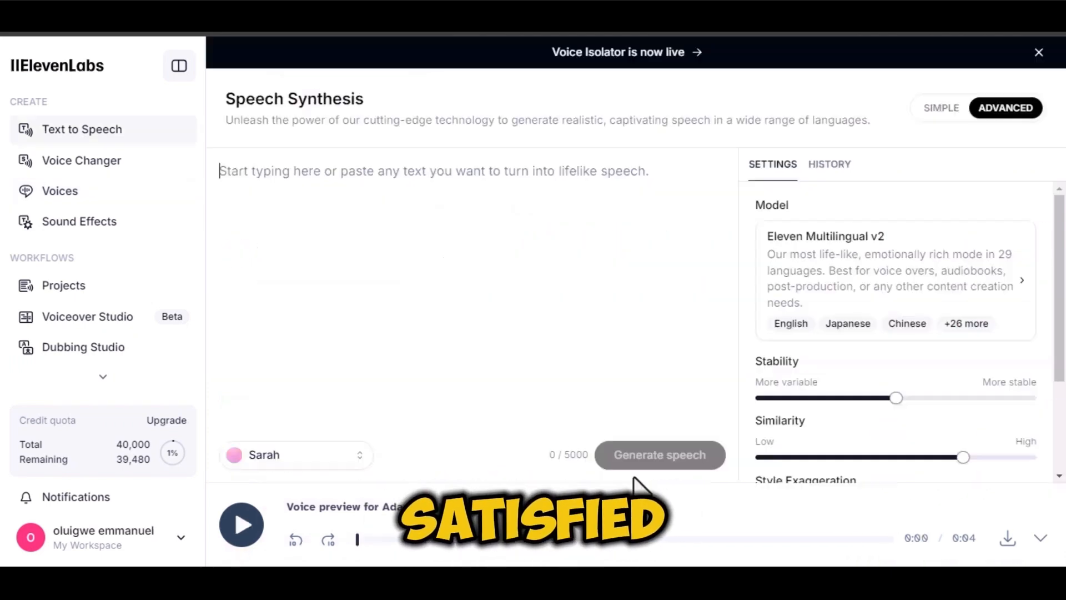
- Choose the "Adam - Calm, Smart" voice for Text to Speech and paste the script as the text to speak
left_click(304, 455)
scroll(388, 300, "down", 5)
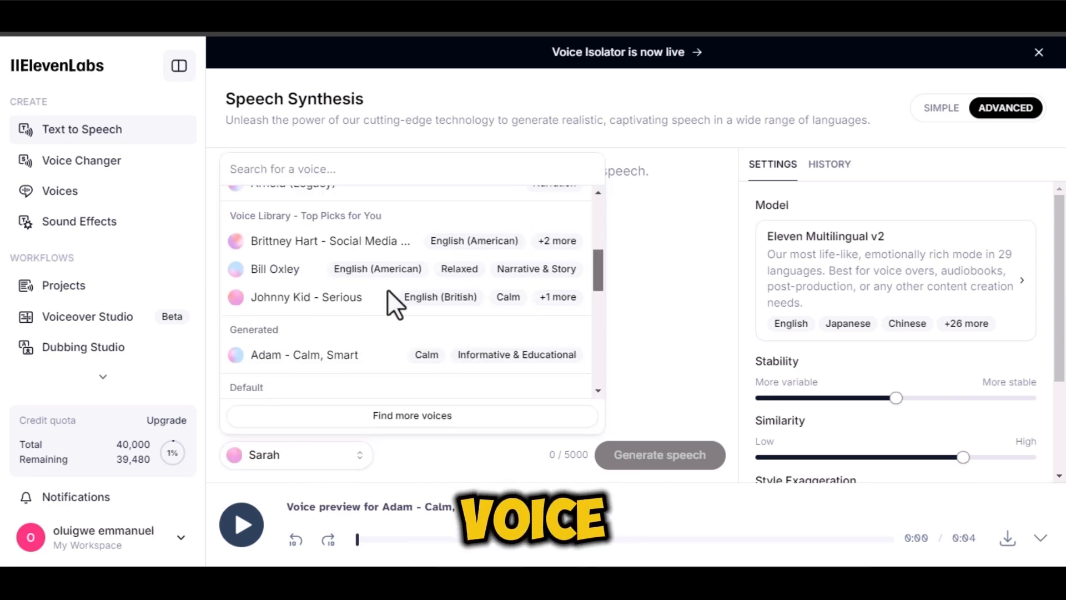
left_click(400, 352)
left_click(440, 310)
key("ctrl+v")
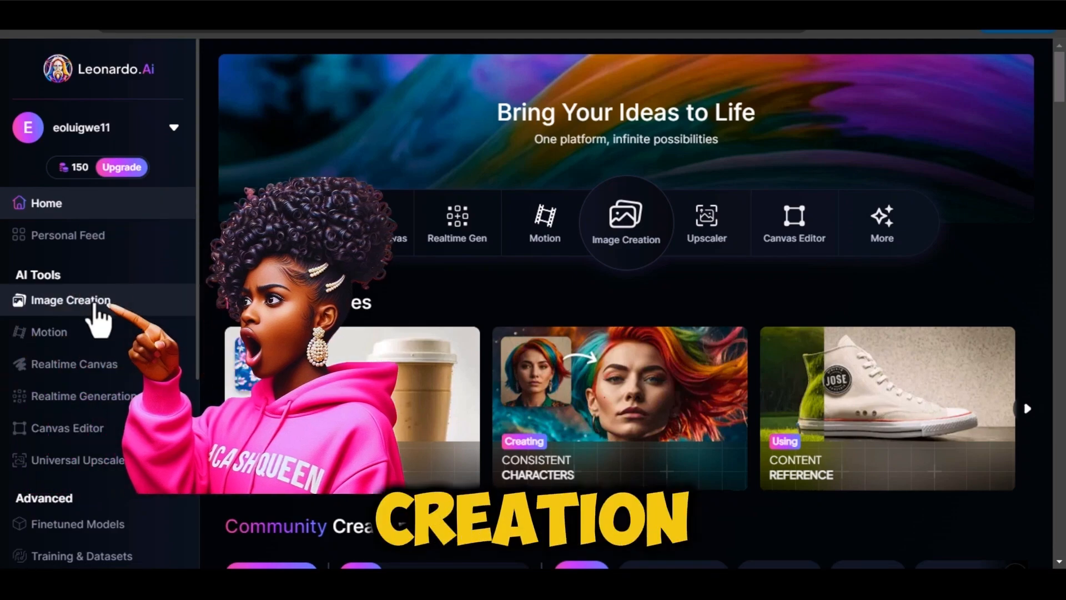
- Switch to Leonardo.Ai image creation, enter the Korean peninsula aerial night shot prompt and choose the Cinematic preset style
left_click(29, 304)
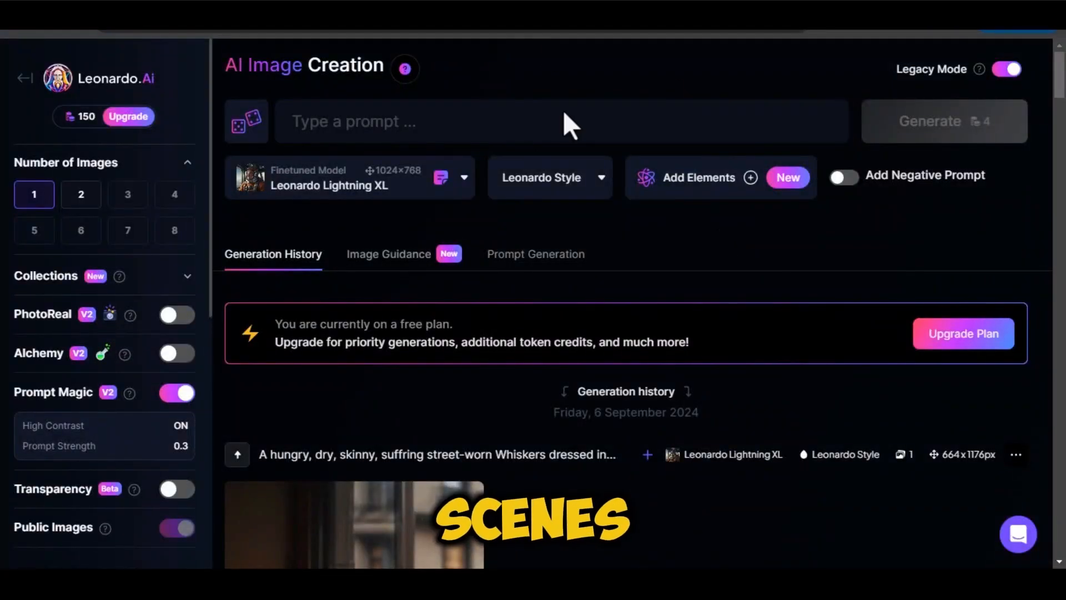
left_click(569, 123)
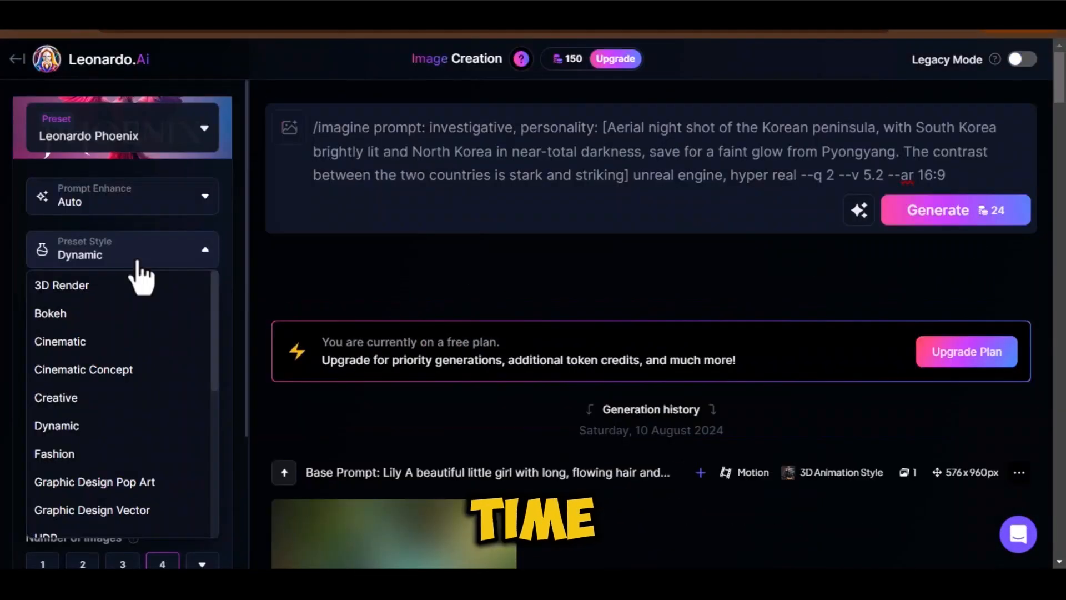
scroll(221, 335, "down", 1)
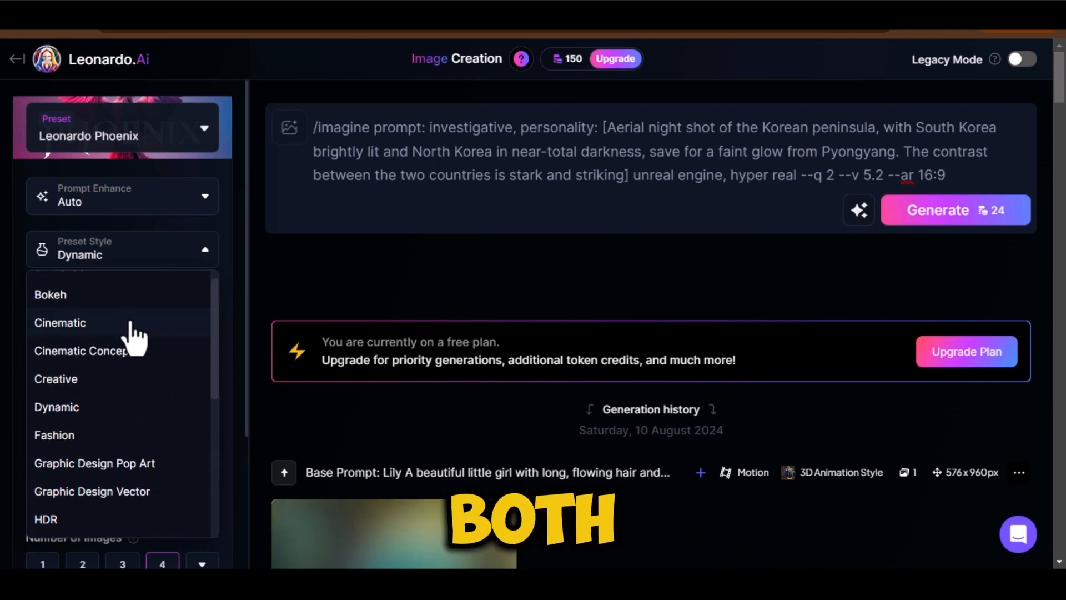
left_click(133, 324)
scroll(158, 299, "down", 3)
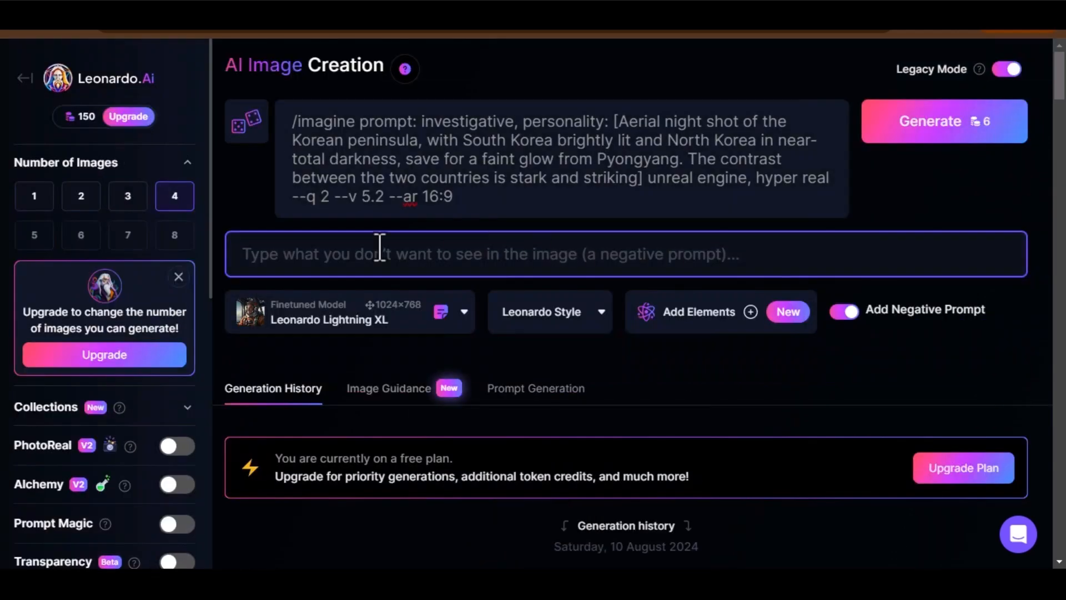
- Add the negative prompt "exclude modern western elements for authenticity" and generate four images of the Korean peninsula scene
left_click(432, 253)
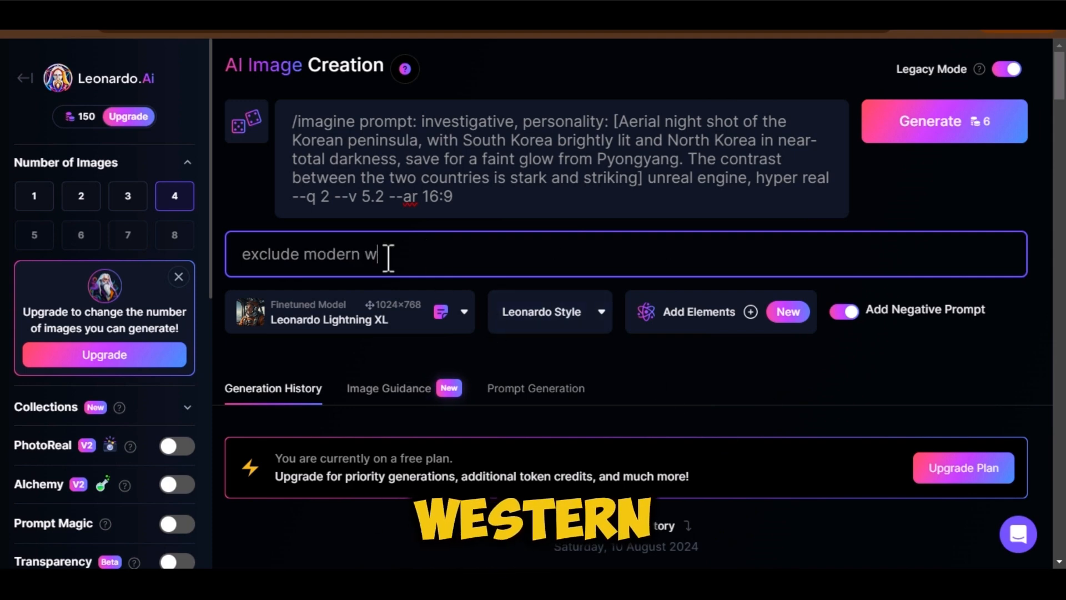
type("exclude modern western elements for authenticity")
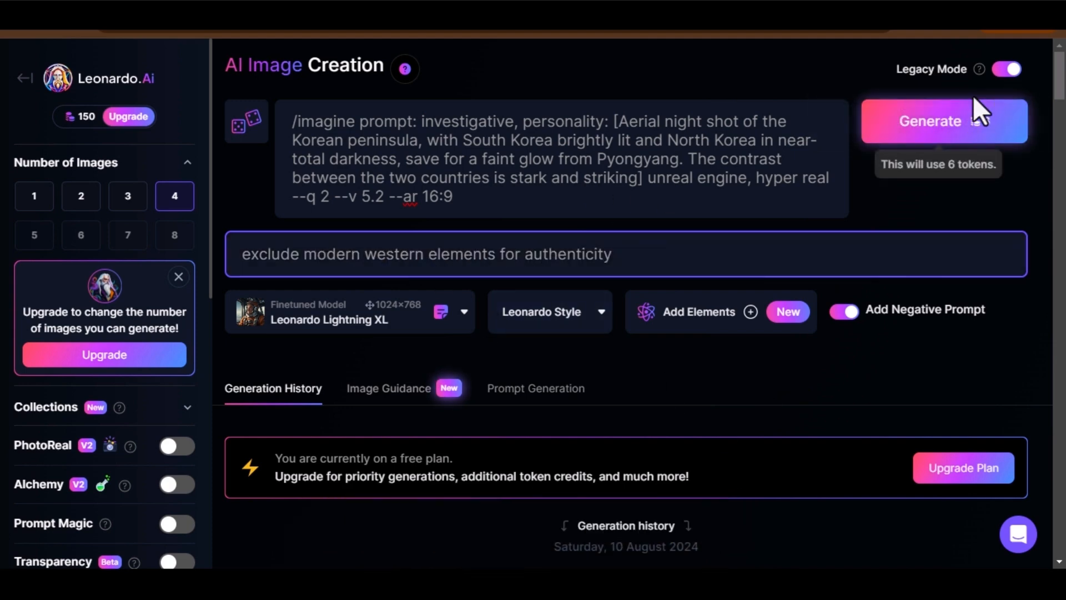
left_click(950, 119)
scroll(895, 447, "down", 8)
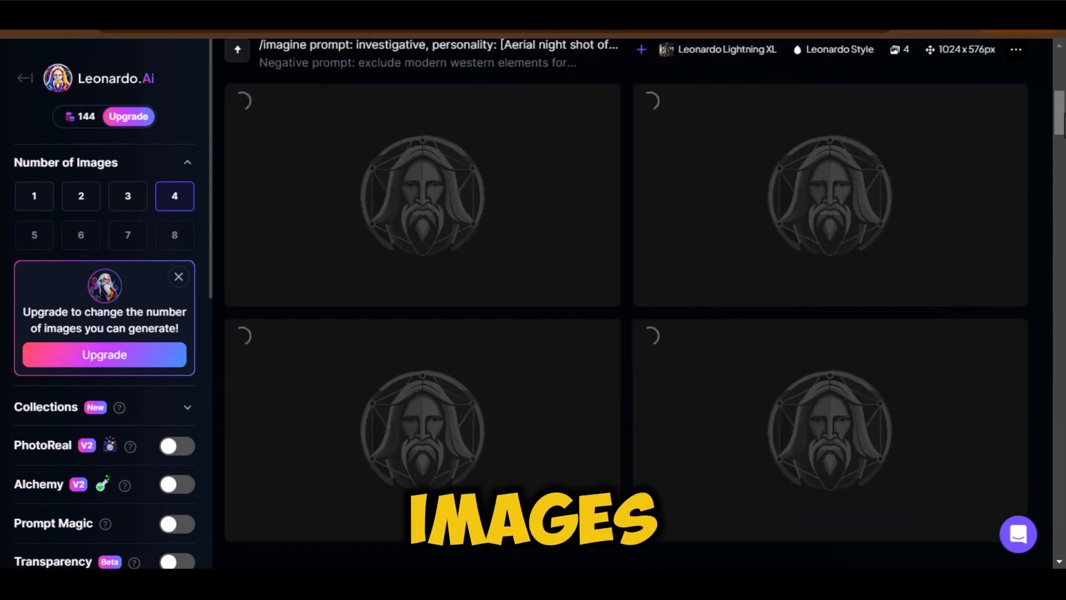
- Review the generated North Korean portrait and city street images and compare their variations
scroll(895, 447, "down", 2)
scroll(1061, 136, "up", 2)
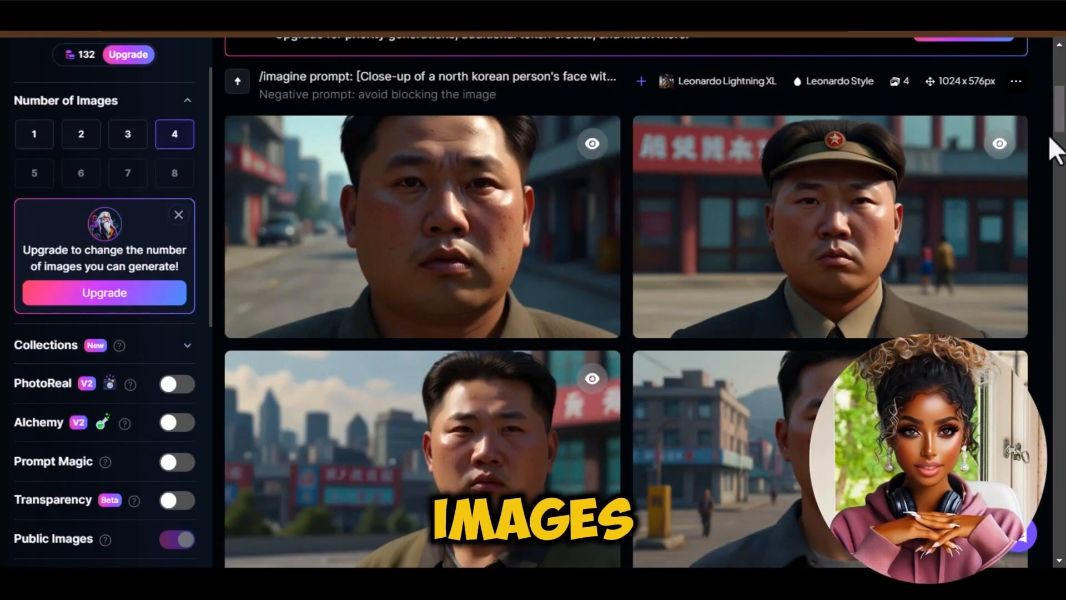
scroll(1060, 130, "down", 4)
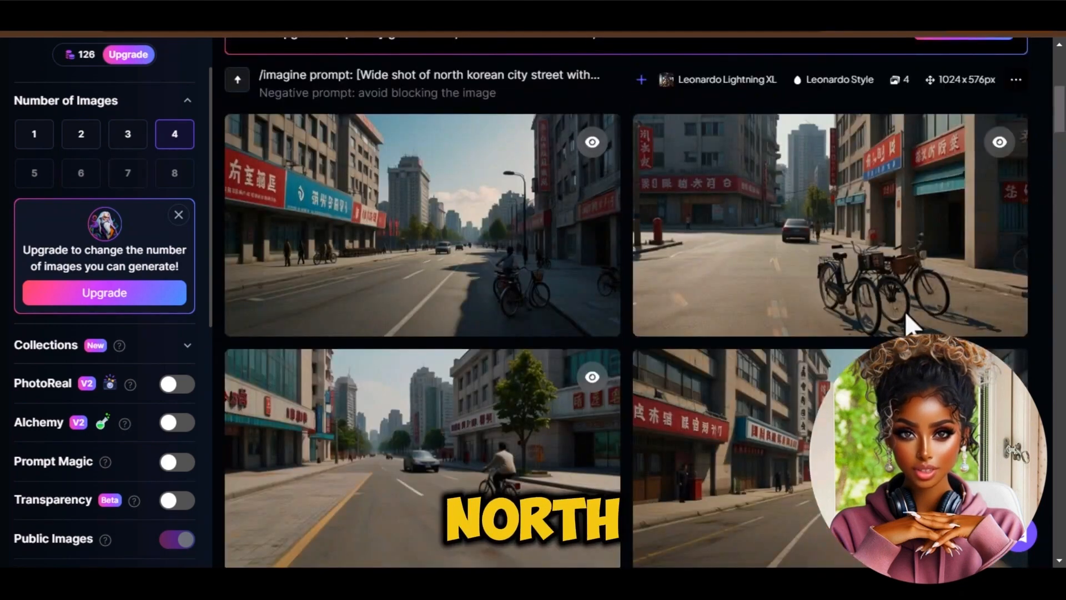
scroll(924, 135, "down", 1)
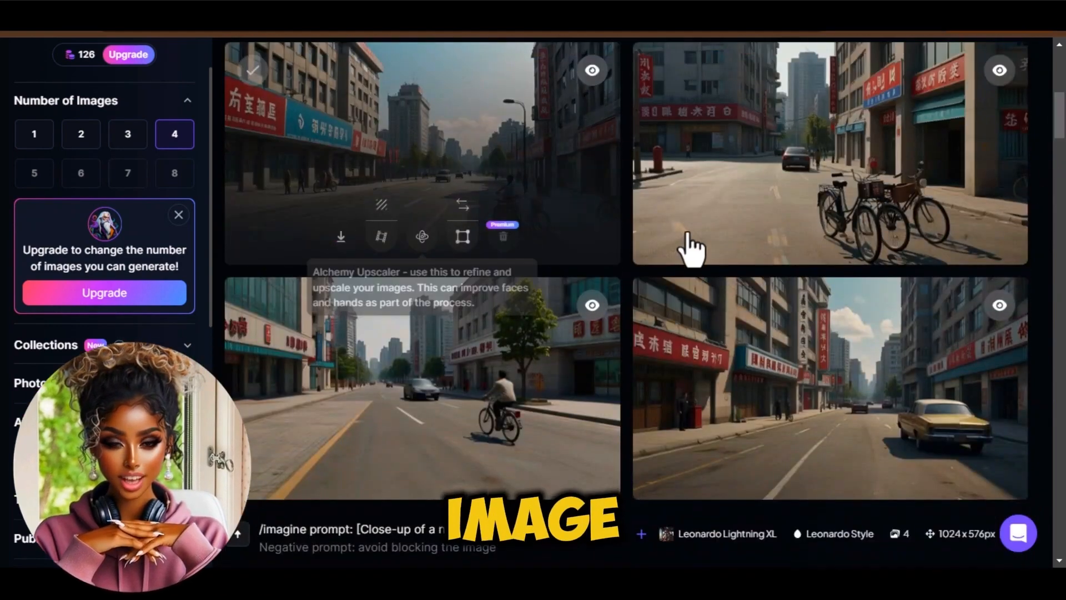
left_click(687, 245)
- Refine the Korean peninsula image prompt by appending ", a hyper realistic high definition aerial"
scroll(802, 166, "up", 10)
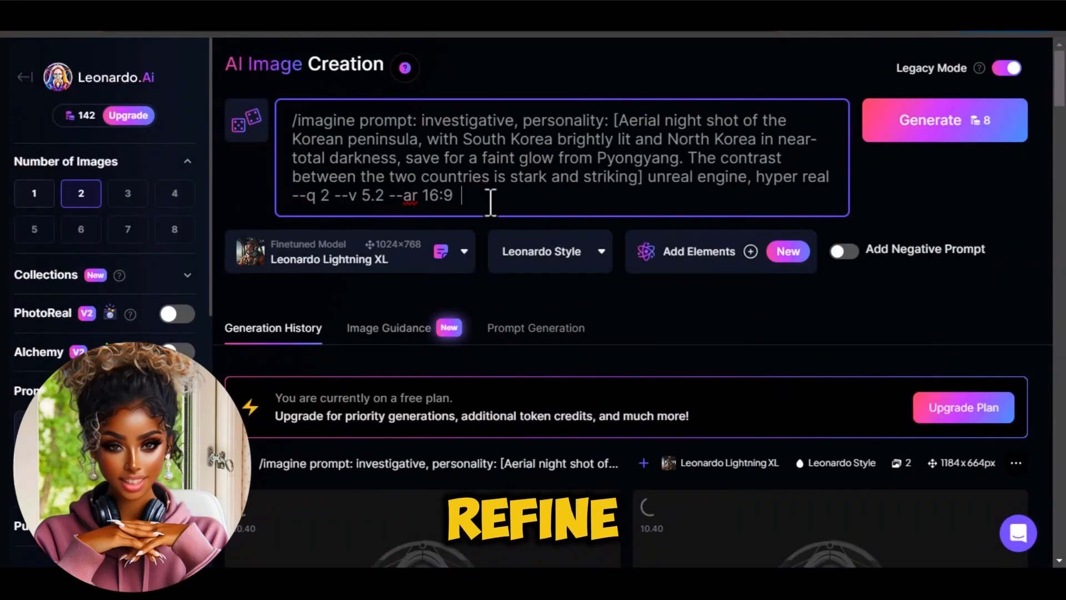
type("eial")
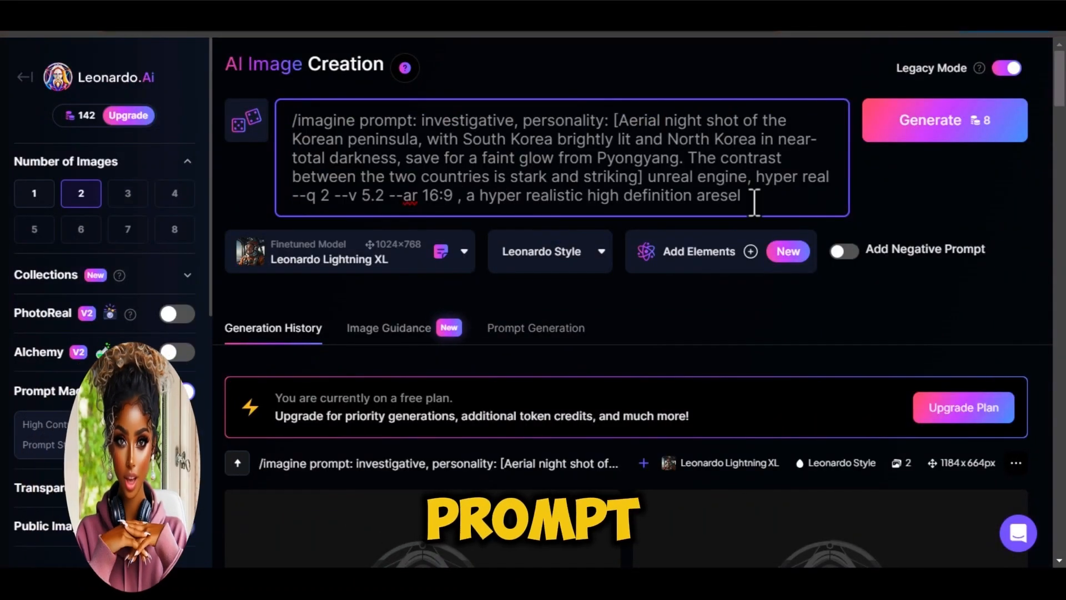
key("ctrl+BackSpace")
type("aeri")
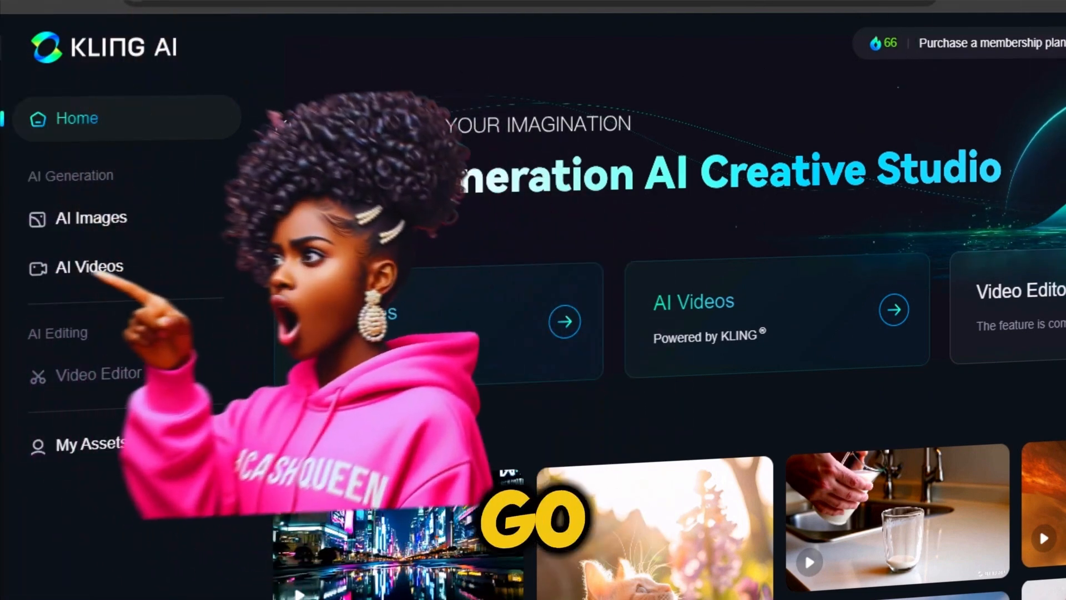
- Switch to Kling AI's AI Videos and upload the Leonardo close-up image of the uniformed North Korean man to animate
left_click(115, 265)
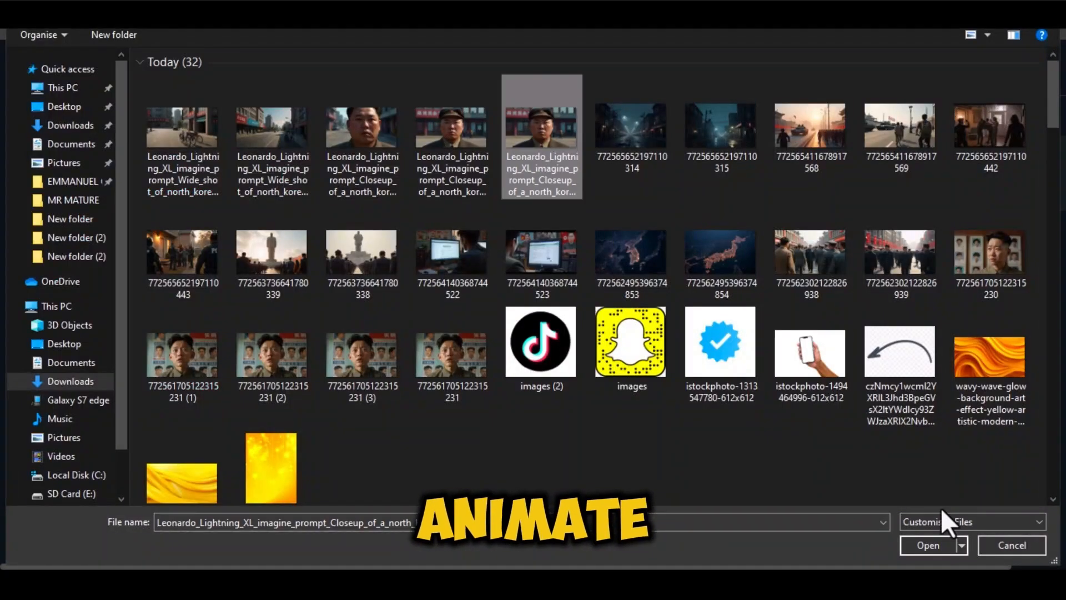
left_click(919, 544)
scroll(335, 335, "down", 5)
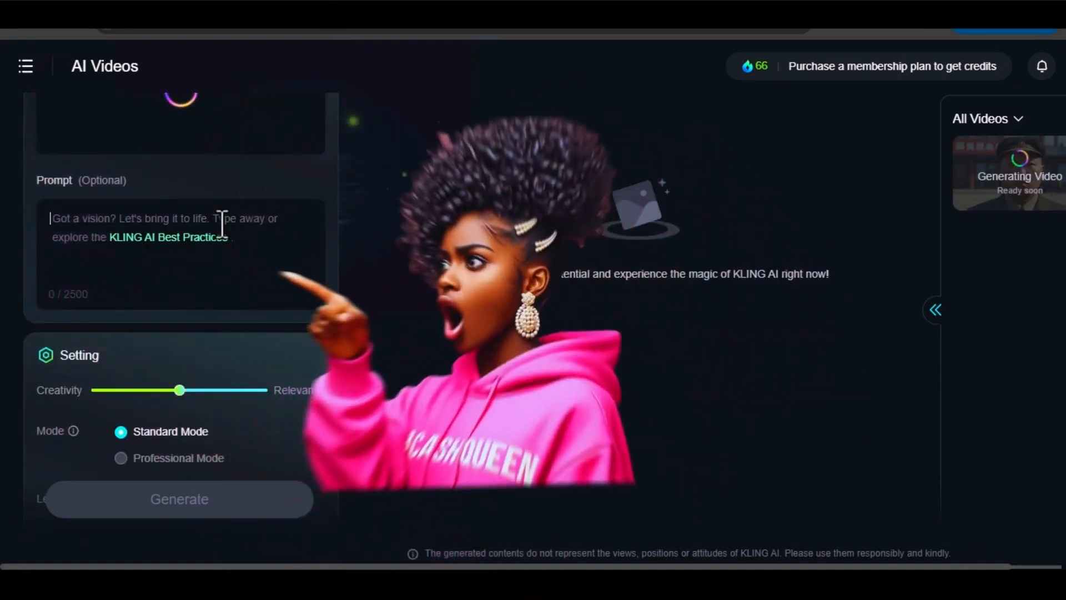
scroll(211, 342, "up", 2)
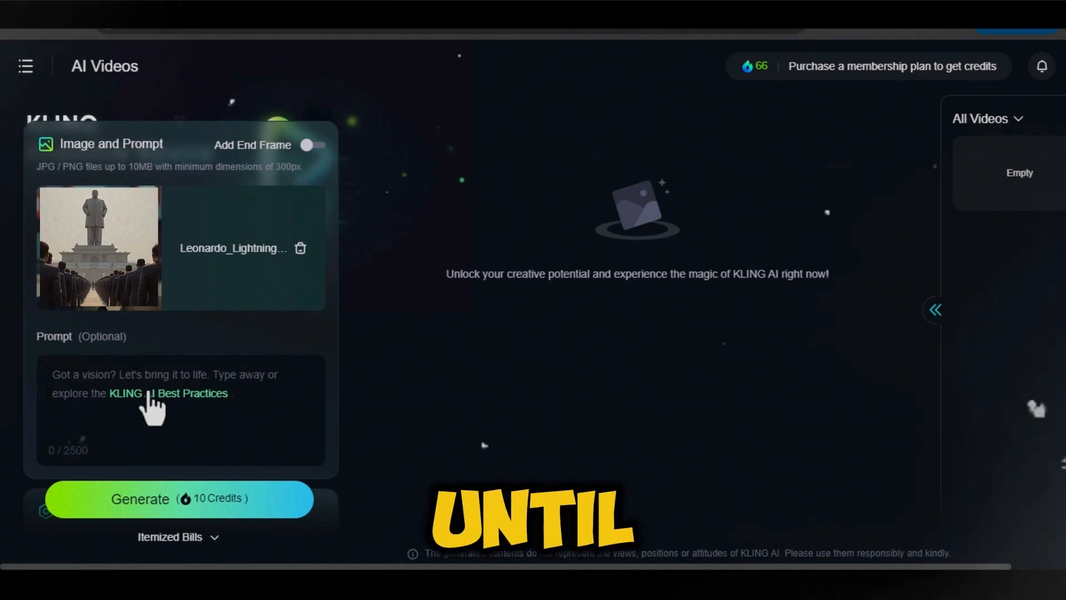
- For the statue image, write the video prompt "close up shot, as the camera closely zoom into the face"
type("up shot")
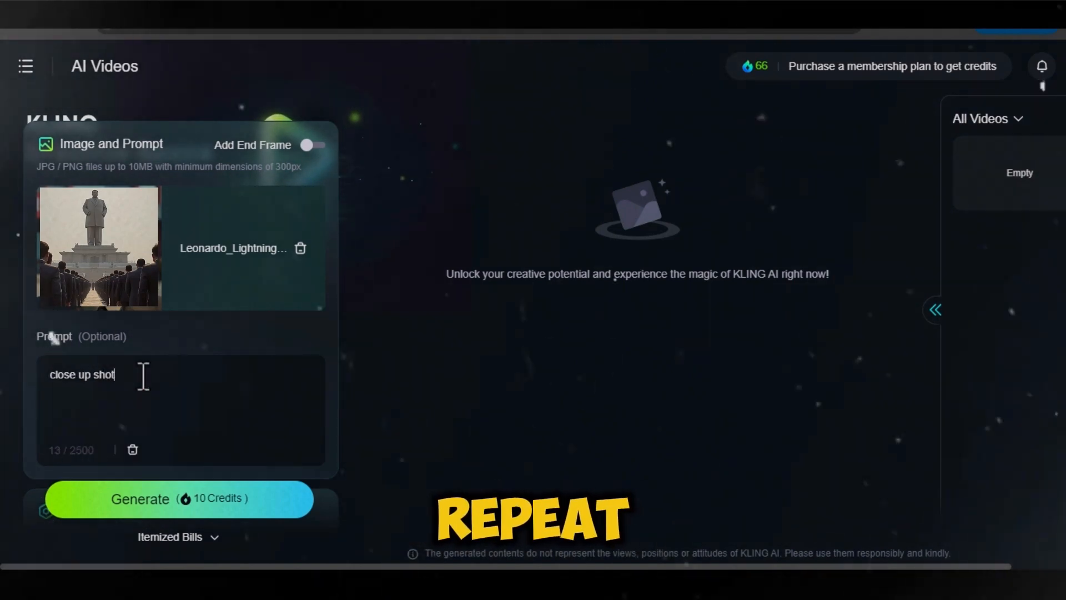
type(", as the camera closely soom")
key("BackSpace")
key("BackSpace")
key("BackSpace")
key("BackSpace")
key("BackSpace")
type("zoom into the face m")
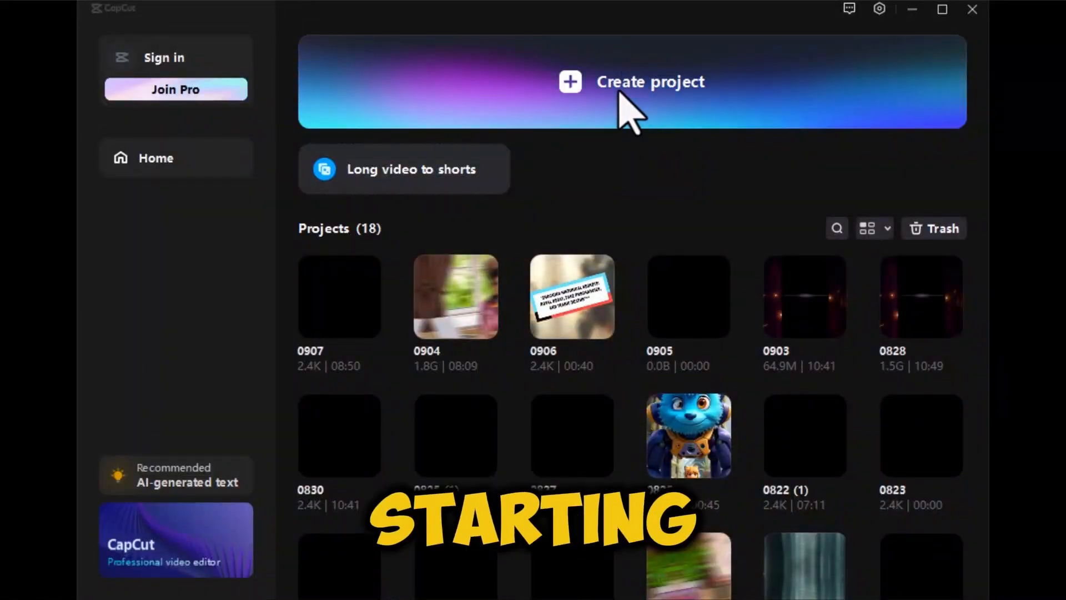
- Switch to CapCut, create a new project and import the generated scene images and other documentary media from Downloads
left_click(616, 119)
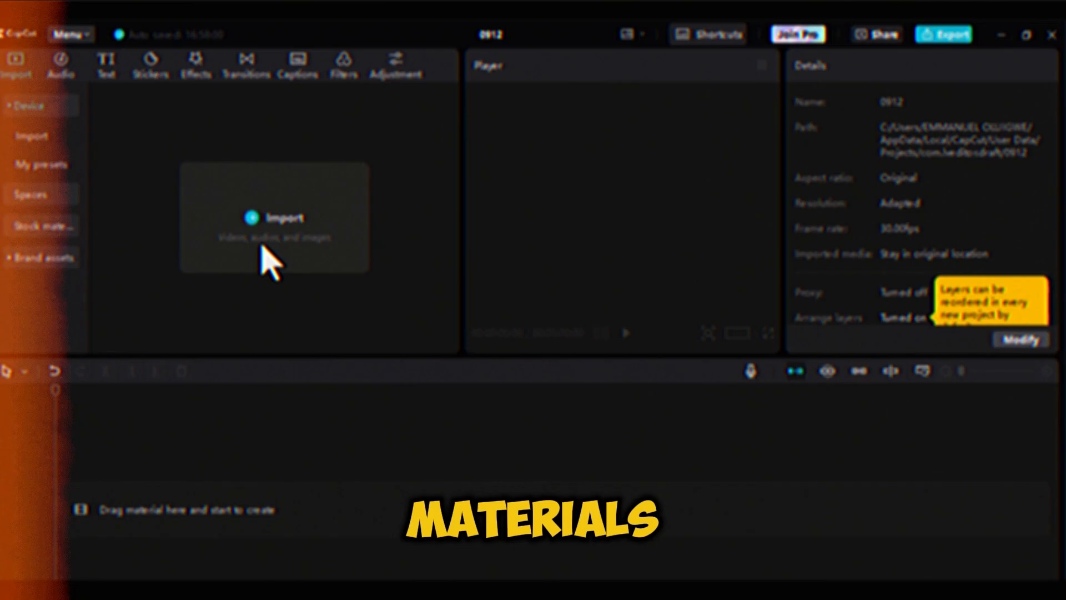
left_click(270, 264)
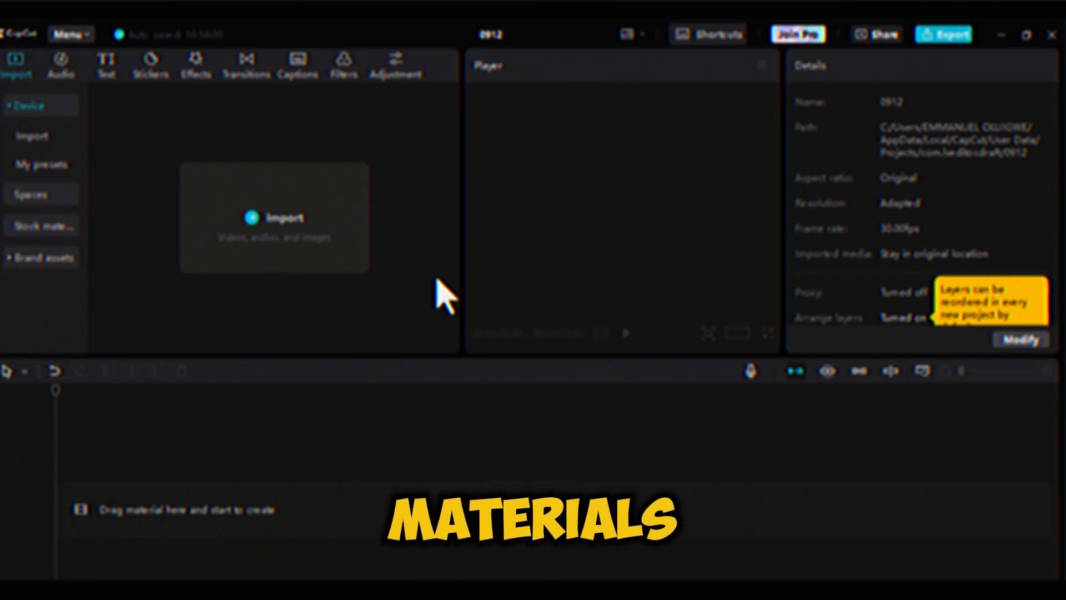
left_click(183, 191)
left_click(539, 378, "shift")
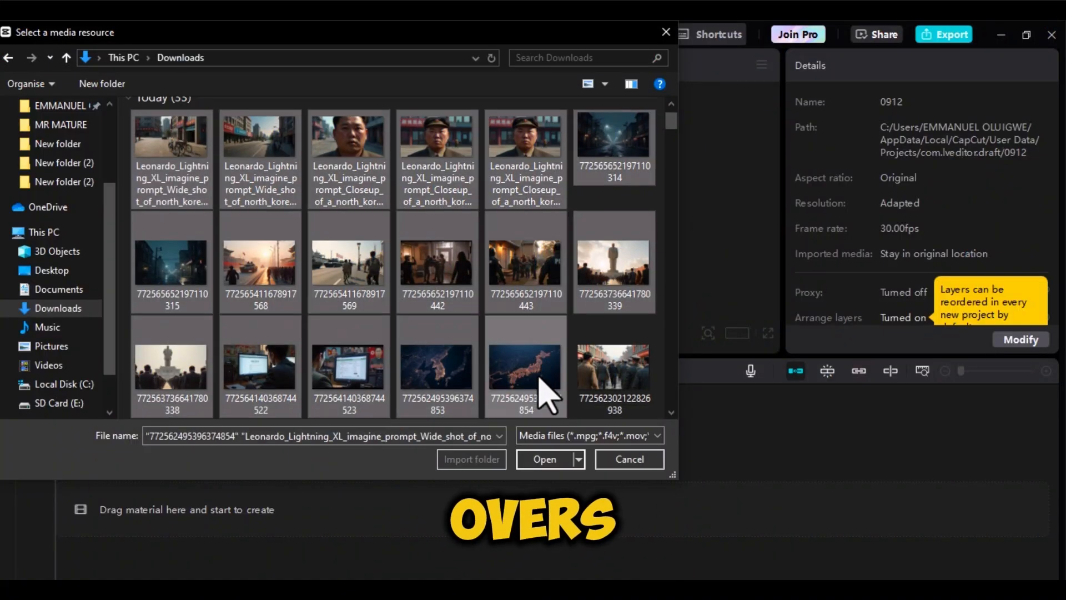
left_click(561, 461)
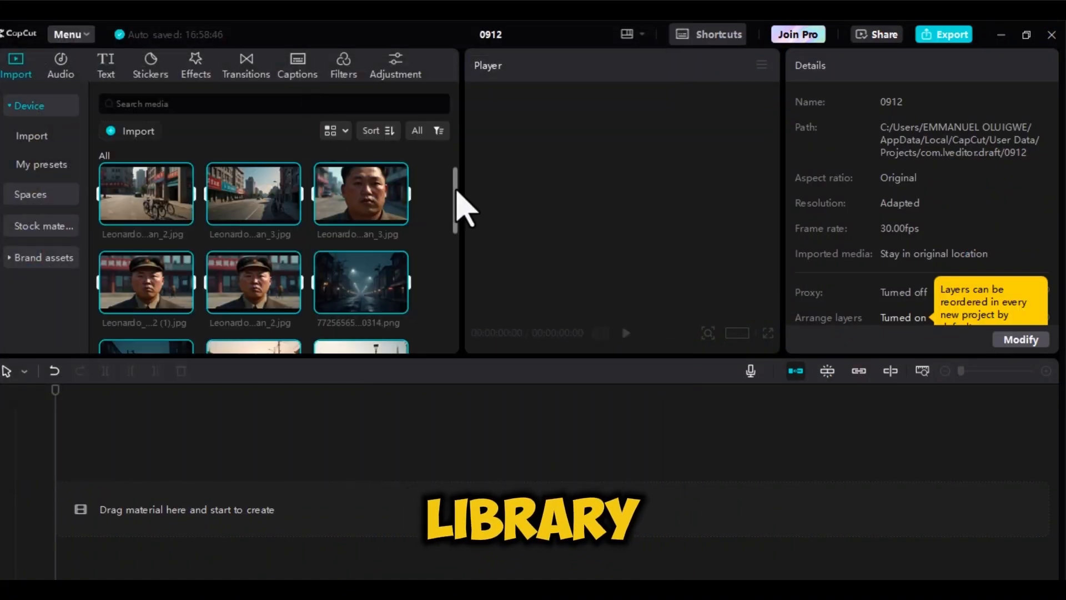
- Add the statue image after the map and computer clips and align the ElevenLabs voiceover with the timeline start
left_click_drag(457, 202, 469, 338)
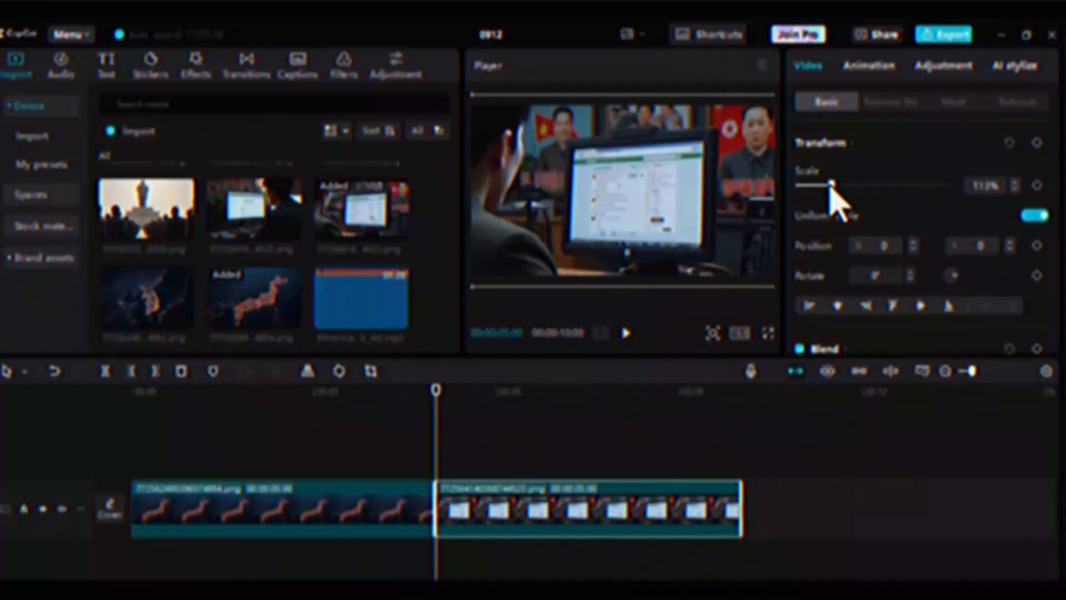
left_click_drag(146, 308, 638, 508)
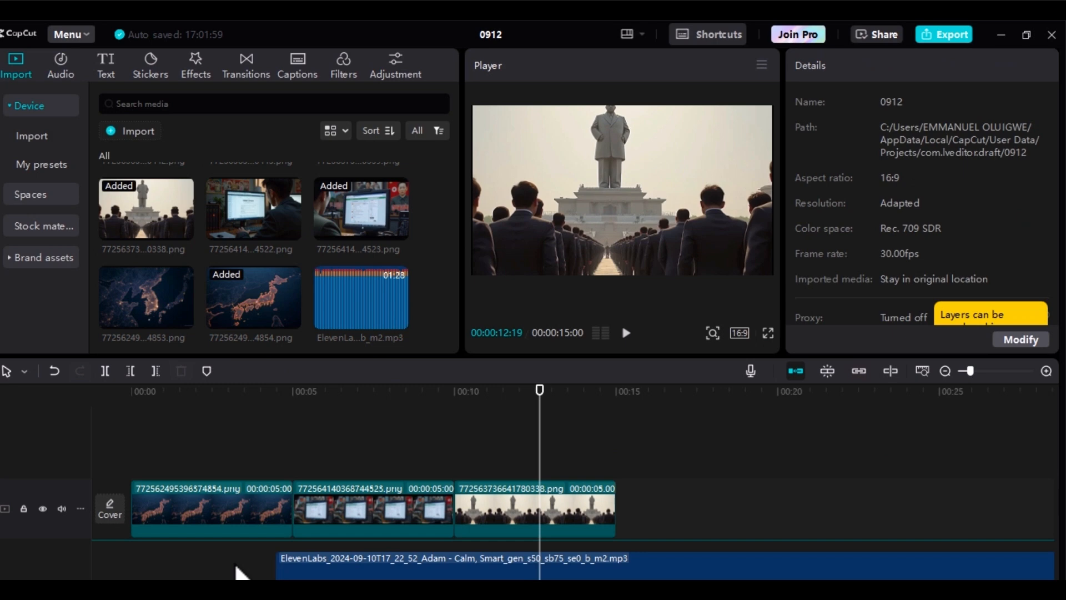
left_click_drag(238, 572, 139, 555)
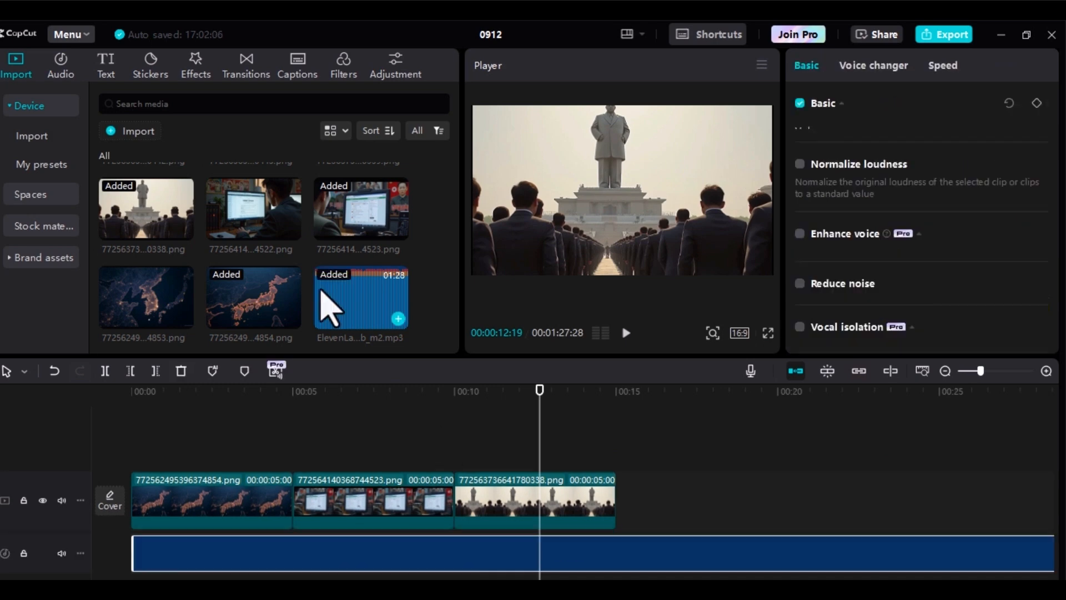
- Append the police and soldiers-with-tank images to the timeline and scale the police clip to 111%
scroll(452, 286, "up", 2)
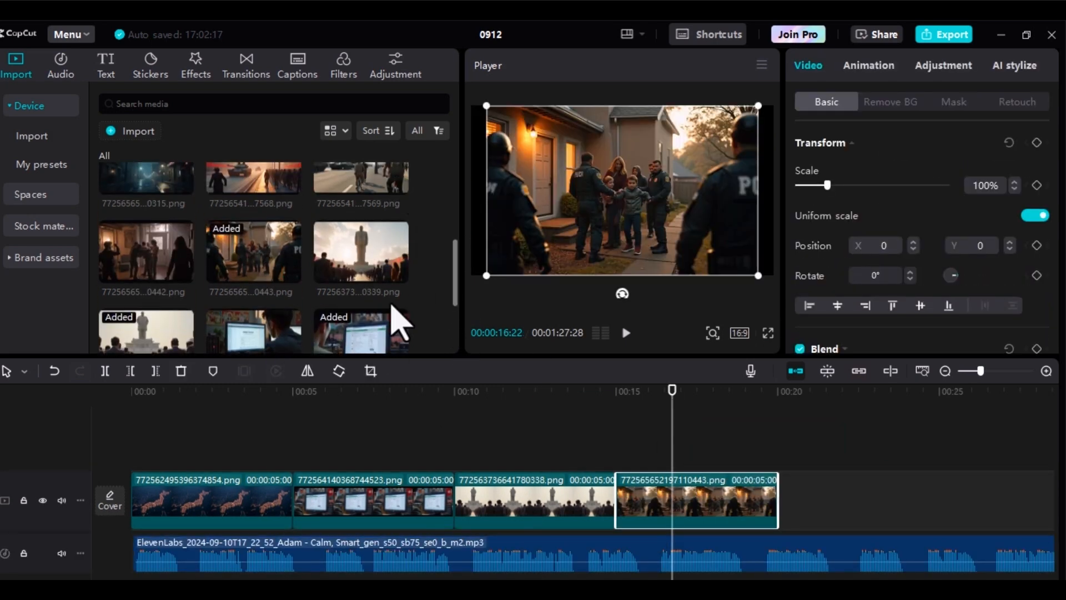
left_click_drag(361, 177, 857, 499)
left_click_drag(821, 185, 831, 185)
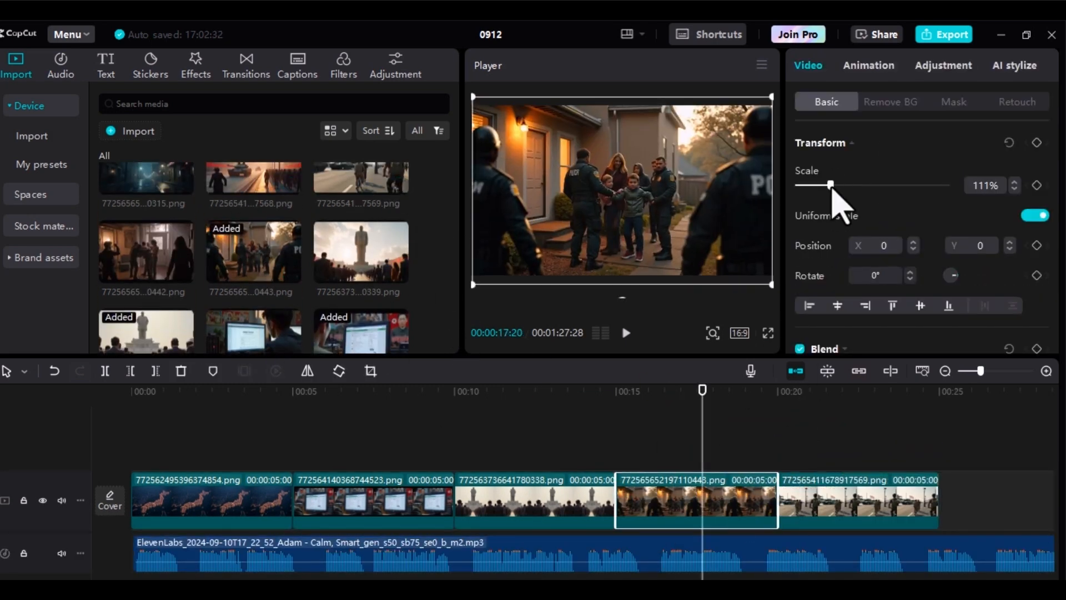
- Stretch the final street clip toward the end of the voiceover and reposition the dark street clip along the image track
left_click(966, 370)
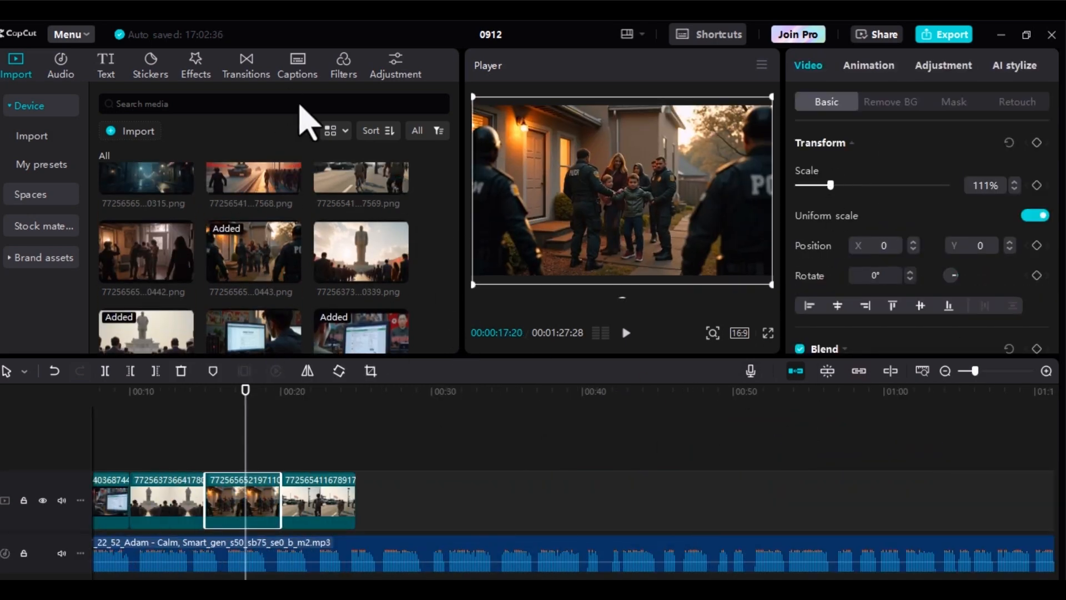
scroll(319, 286, "up", 1)
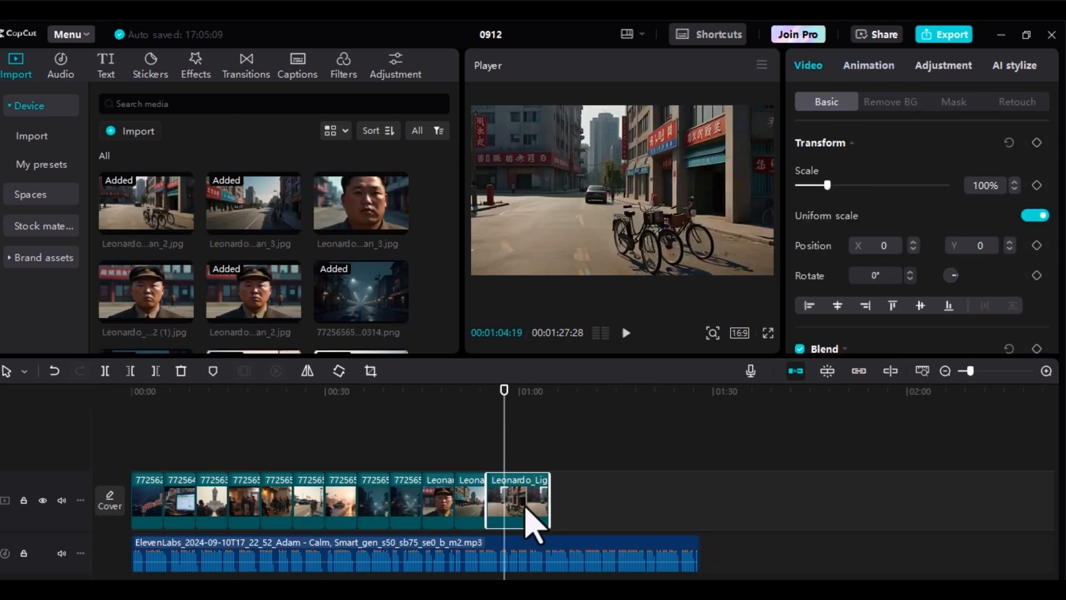
left_click_drag(528, 511, 624, 528)
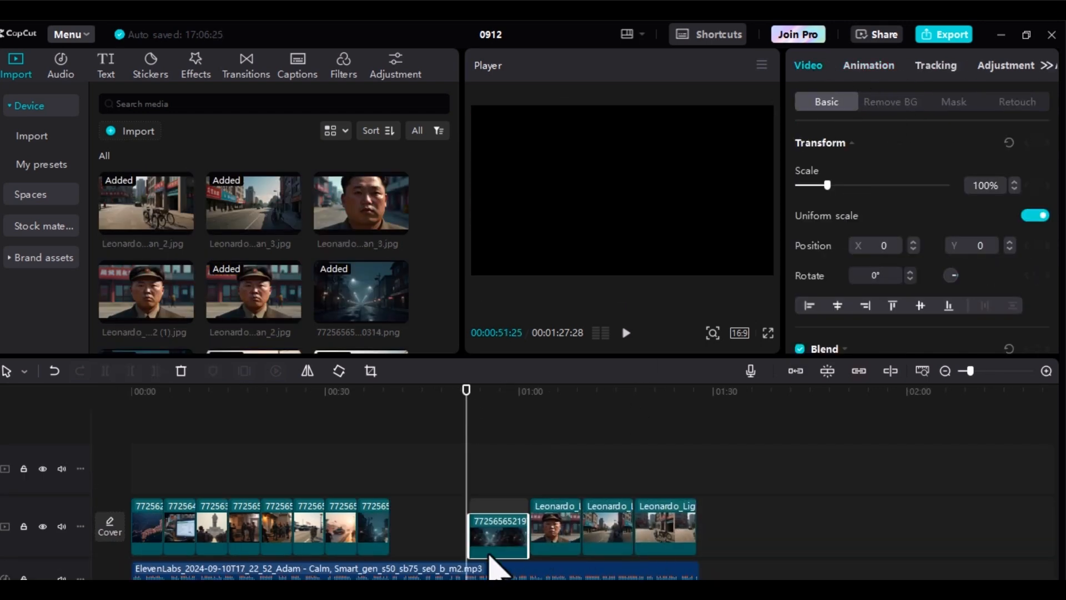
left_click_drag(499, 503, 257, 527)
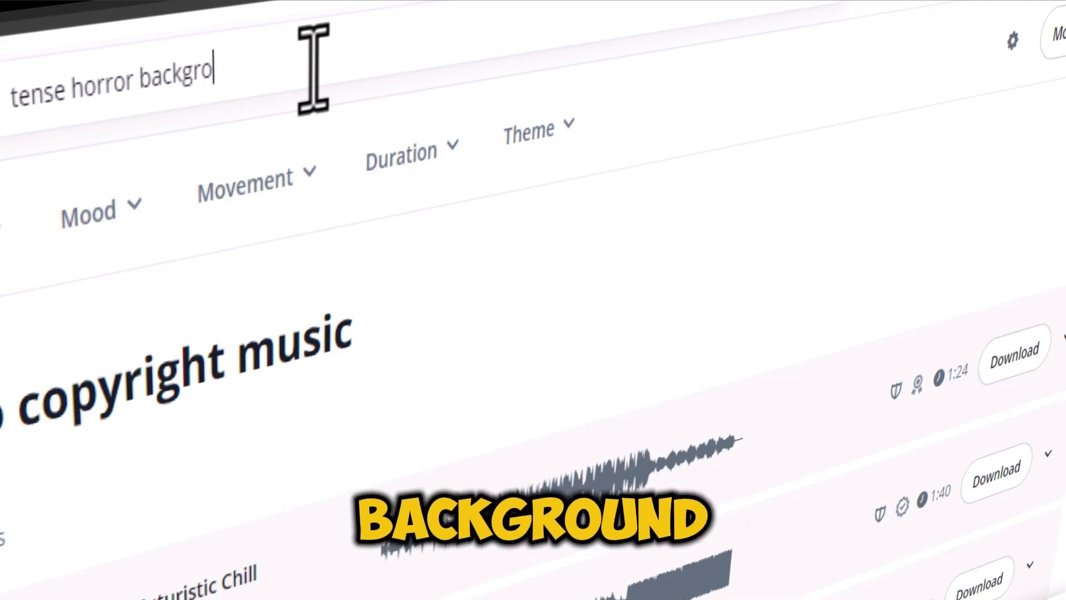
- Search the no copyright music library for "tense horror background" and place tense-horror-background-174809.mp3 beneath the voiceover in CapCut
key("Return")
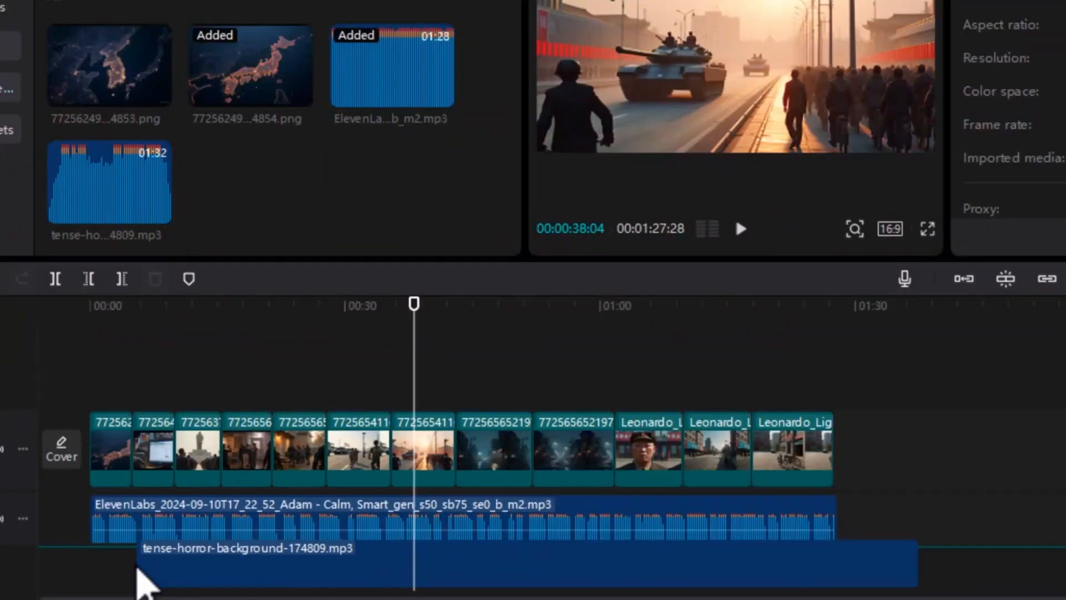
left_click(140, 572)
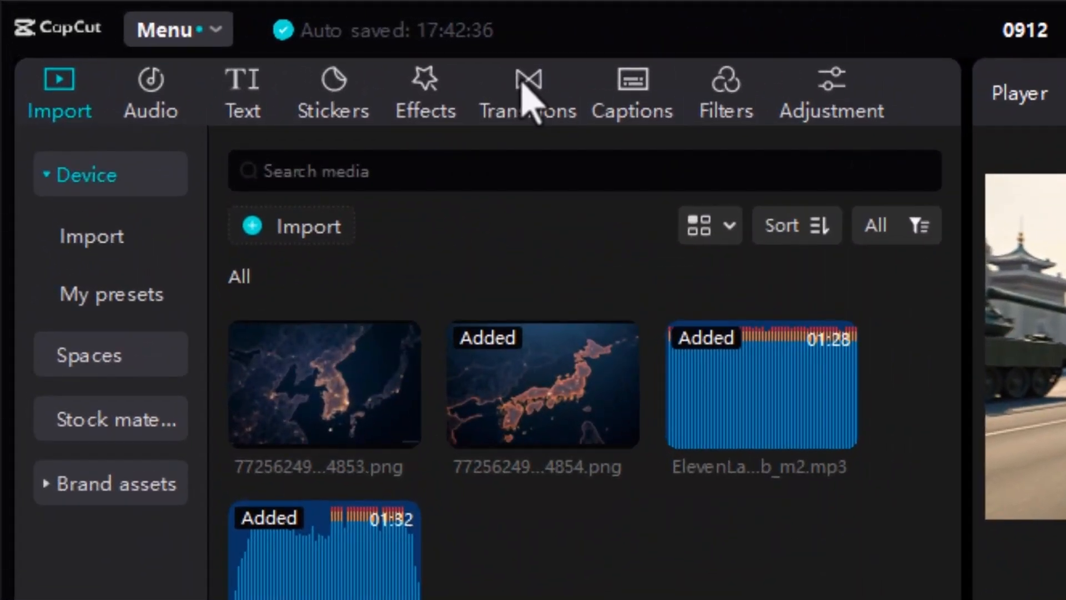
- Apply the 1.2 s "Then and Now" transition between the map and computer clips and browse the other transition categories
left_click(525, 91)
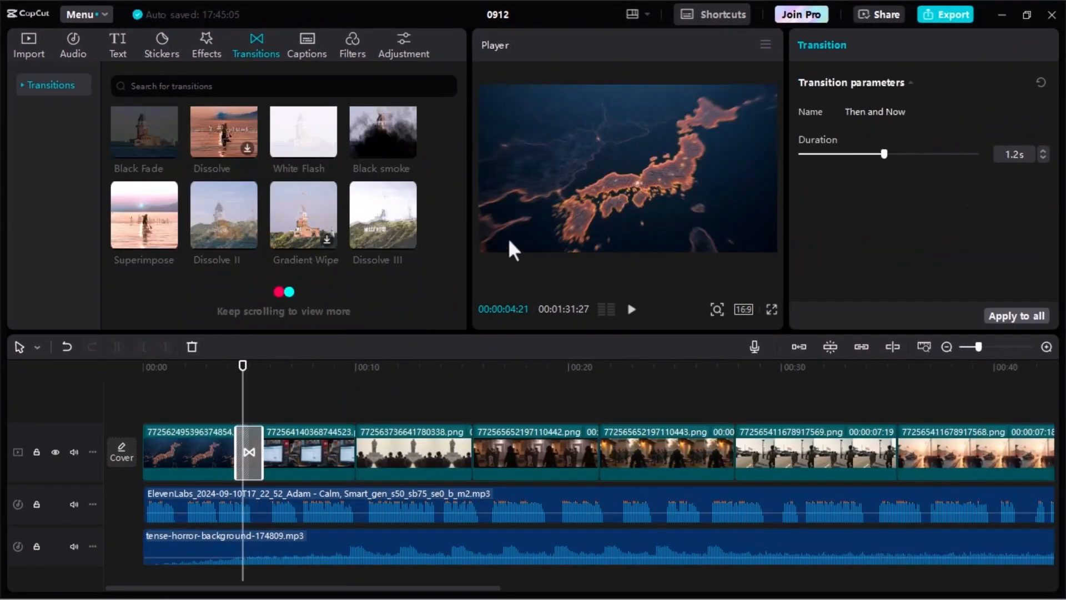
scroll(374, 155, "down", 10)
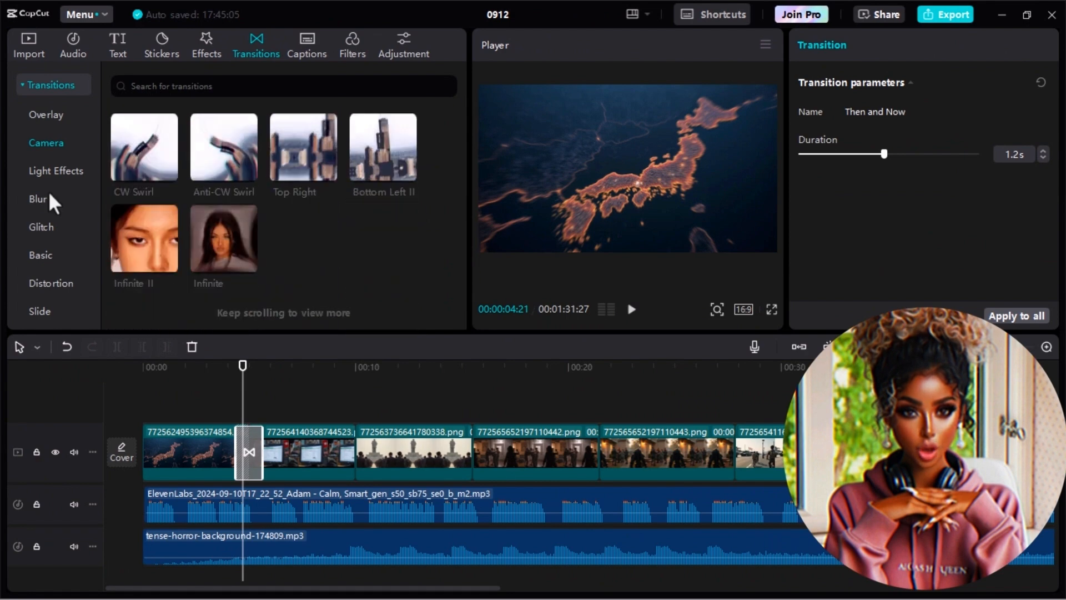
- Add transitions from categories such as Blur and Basic at the cuts between the image clips that follow the computer clip
left_click(48, 199)
scroll(221, 304, "down", 5)
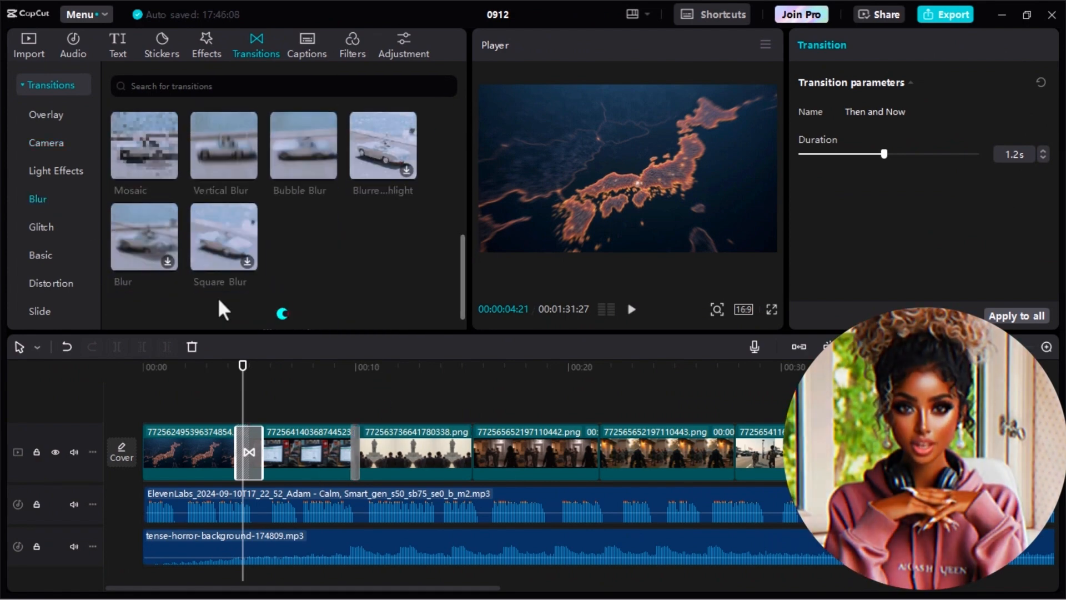
scroll(190, 264, "down", 5)
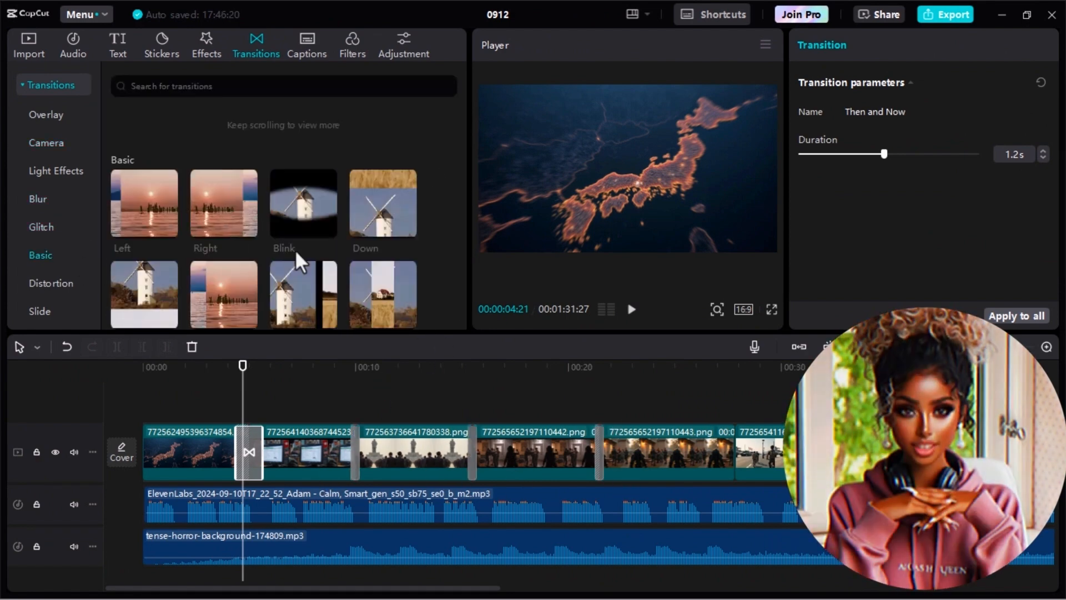
scroll(741, 458, "down", 3)
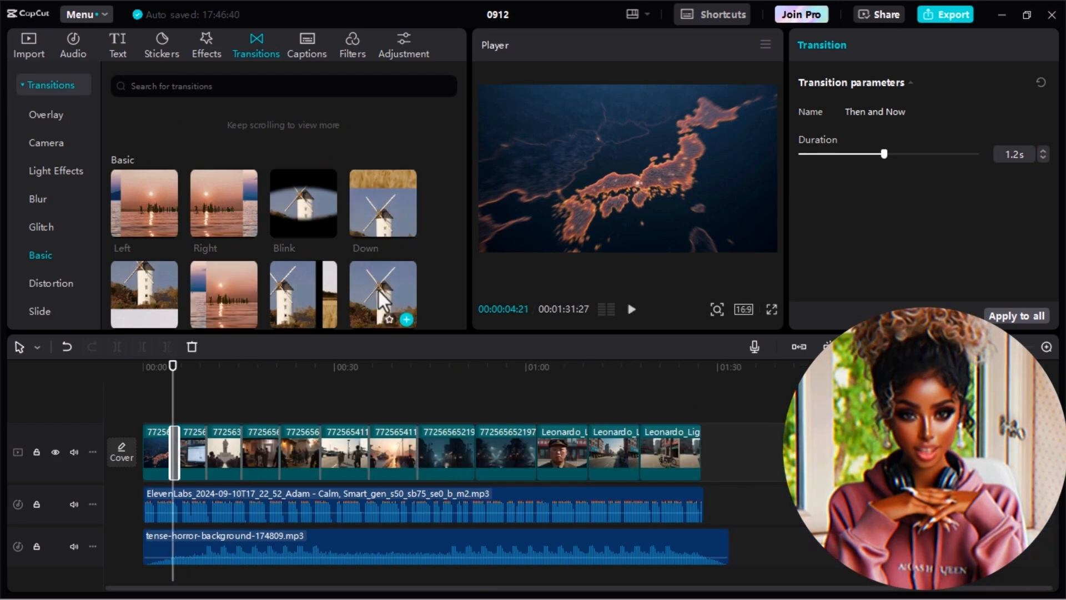
scroll(383, 302, "down", 2)
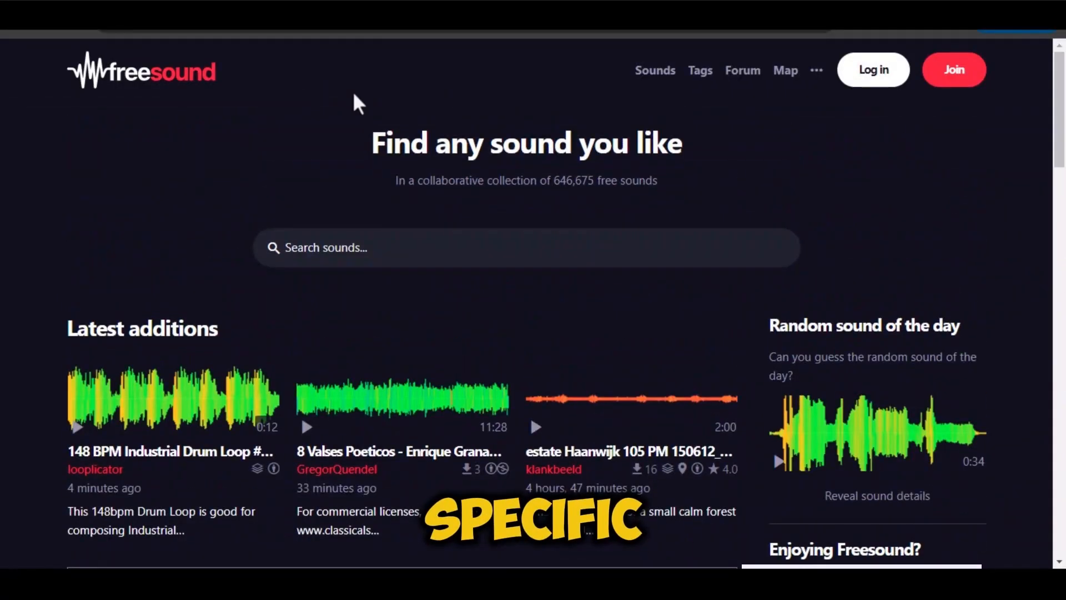
- Search the Freesound website for "crowd talking", footsteps and "laughter" sound effects
left_click(390, 246)
type("crowd talki")
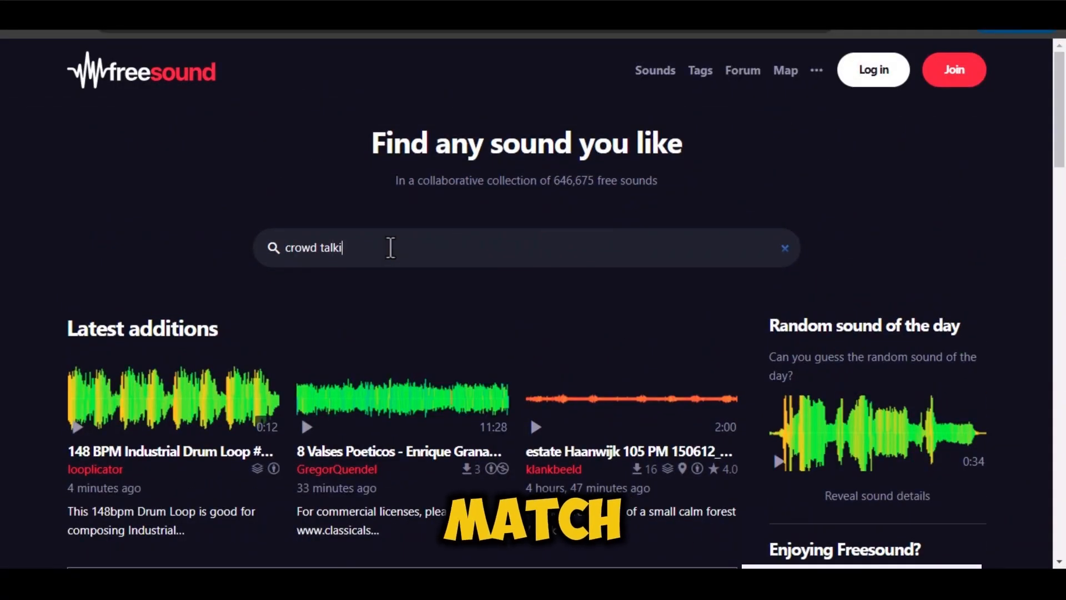
type("ng")
key("Return")
type("fo")
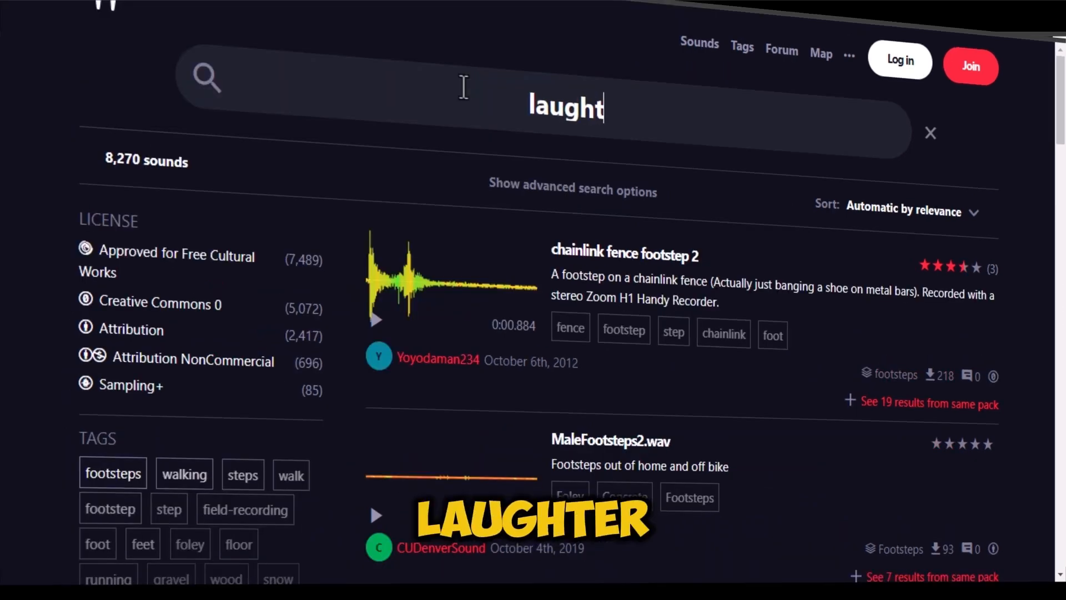
type("er")
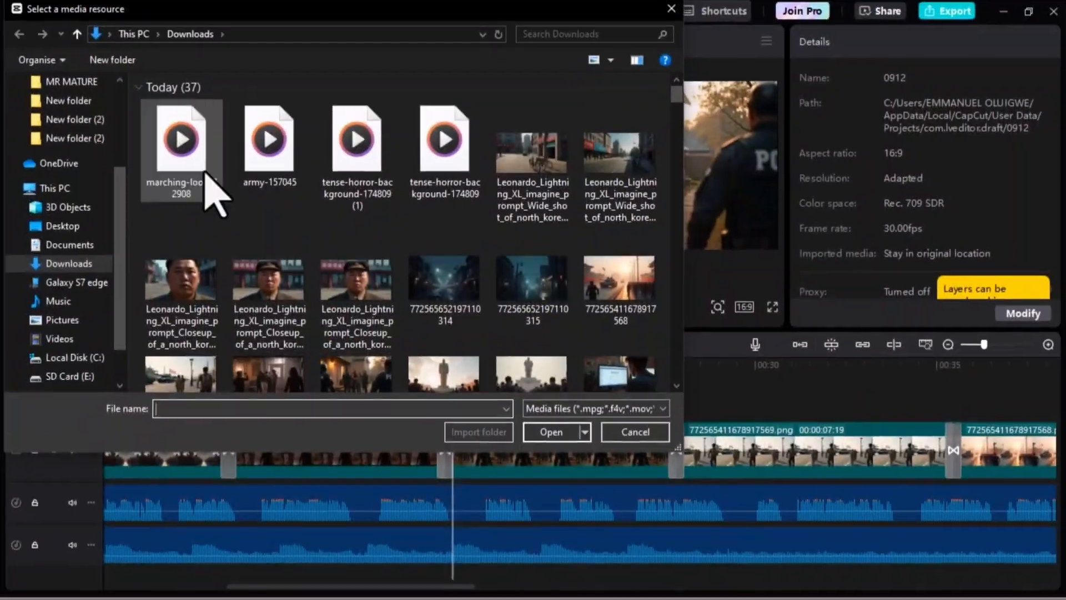
- Import the marching-loop, army and tense-horror audio files from Downloads into CapCut and place marching-loop-32908.mp3 on a track below the background music
left_click(209, 194)
left_click(444, 161, "shift")
left_click(555, 434)
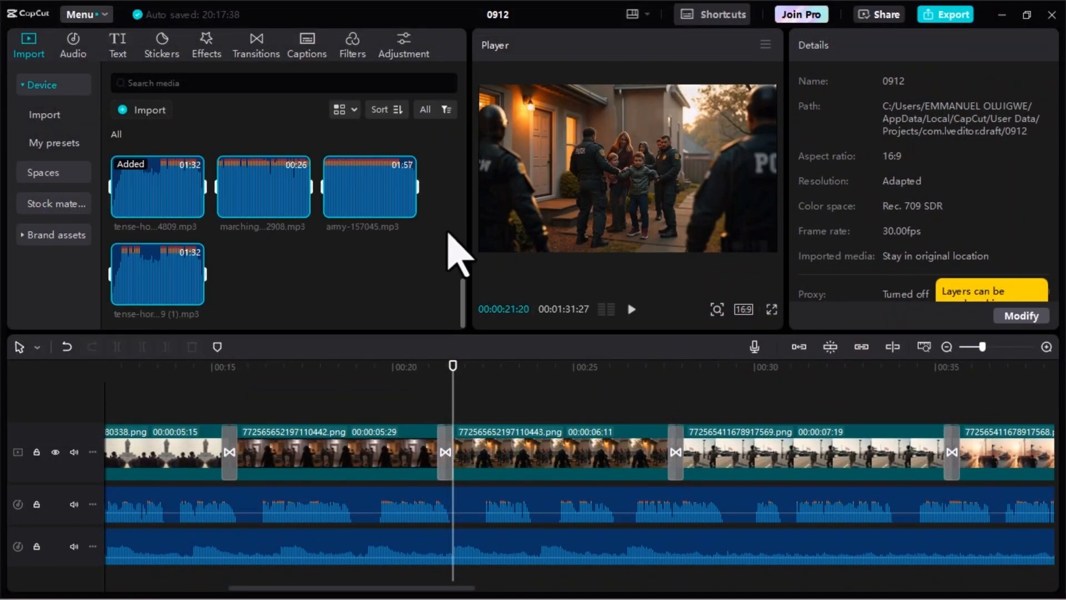
left_click_drag(263, 189, 578, 559)
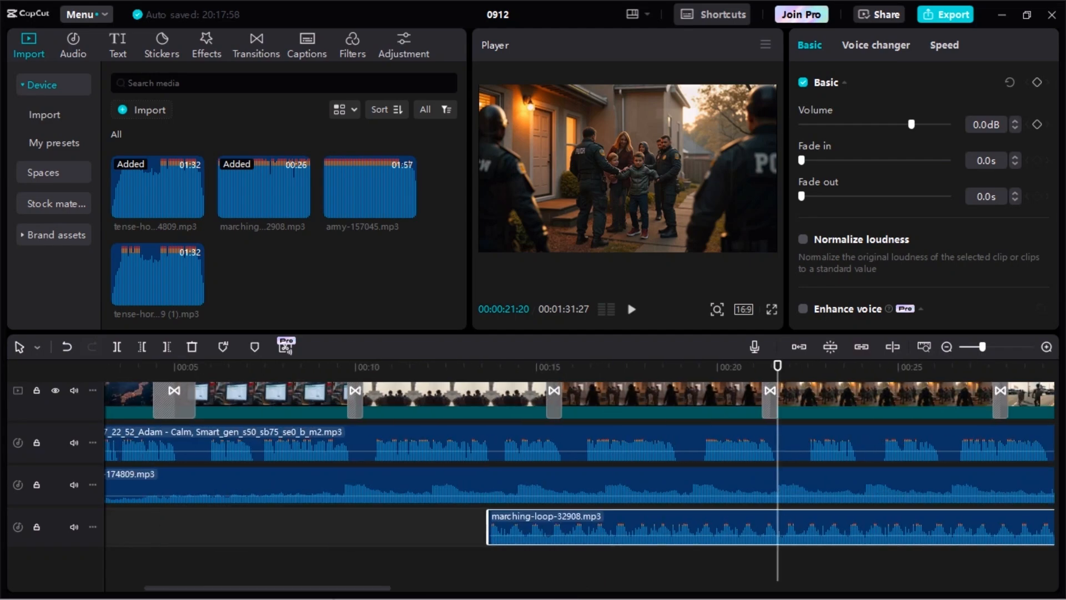
scroll(161, 440, "down", 2)
left_click_drag(272, 211, 614, 532)
scroll(614, 533, "down", 2)
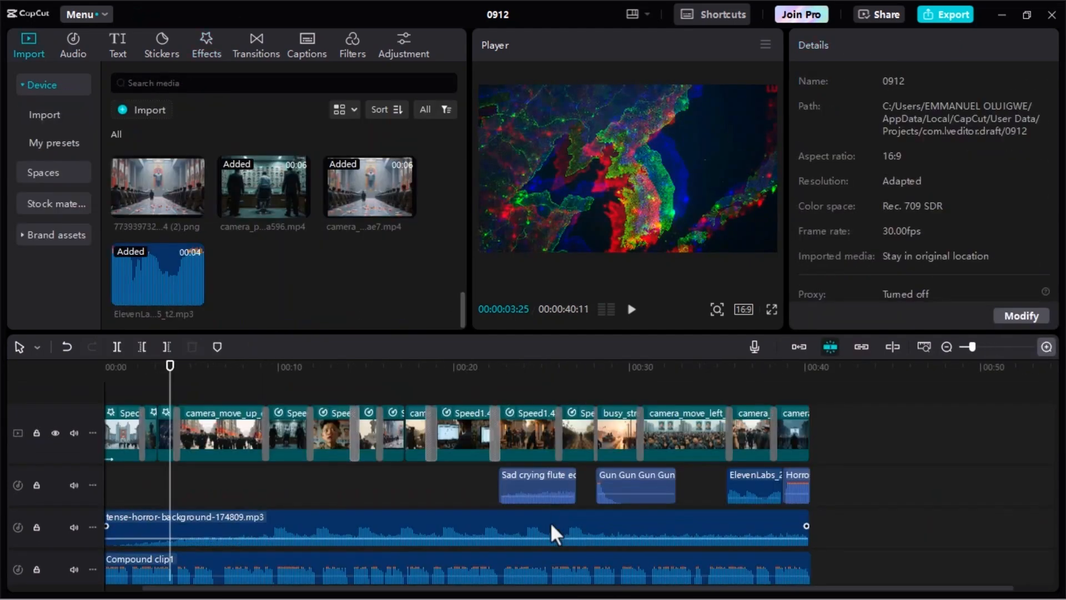
- Check the volume settings of the sound effect, music and voice clips and play the timeline from the beginning
left_click(483, 496)
scroll(742, 547, "down", 2)
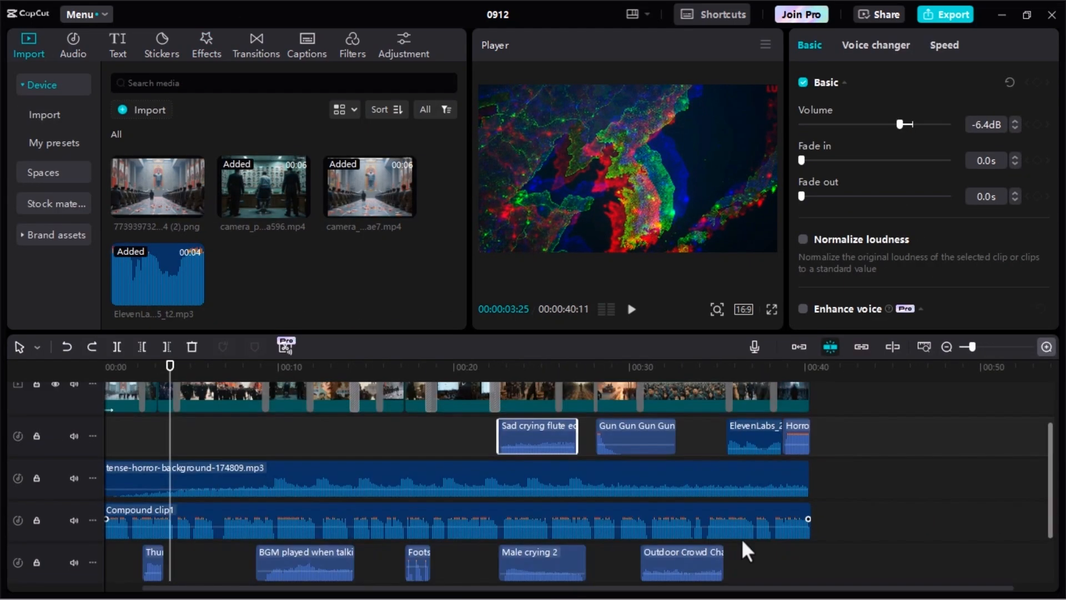
left_click(257, 478)
left_click(643, 451)
left_click(733, 439)
scroll(1051, 534, "up", 3)
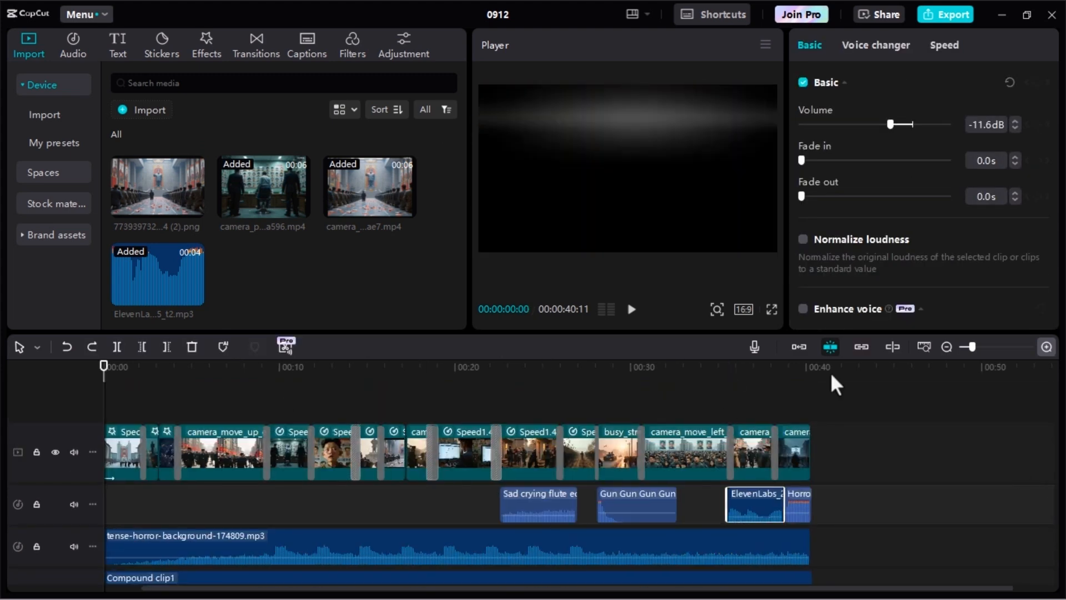
left_click(228, 388)
left_click(299, 383)
key("space")
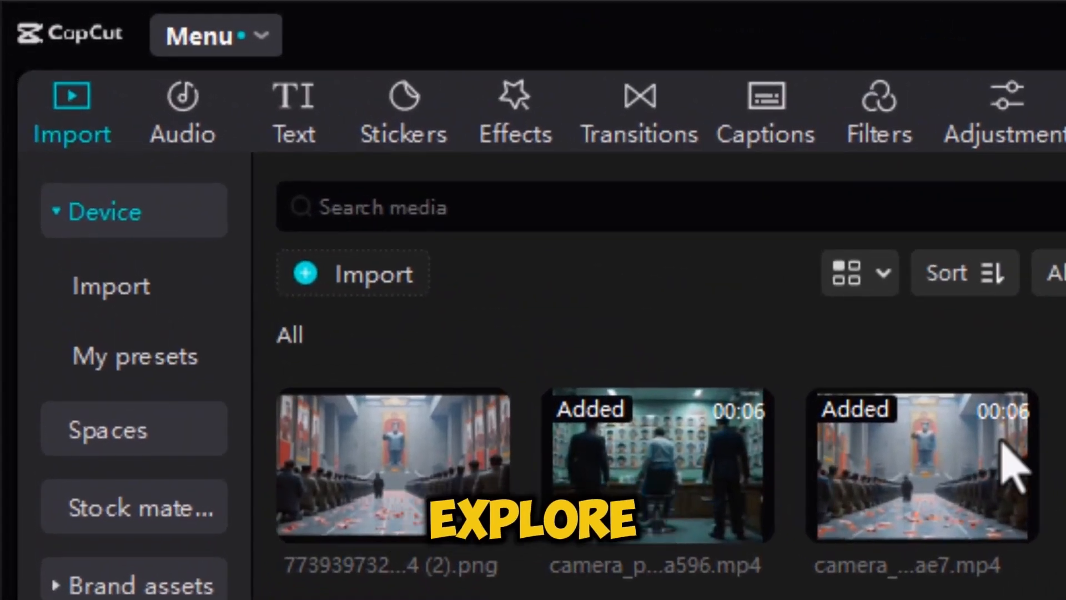
- Apply the Holiday filter from the Life category on its own track across the whole video and play the result
left_click(870, 114)
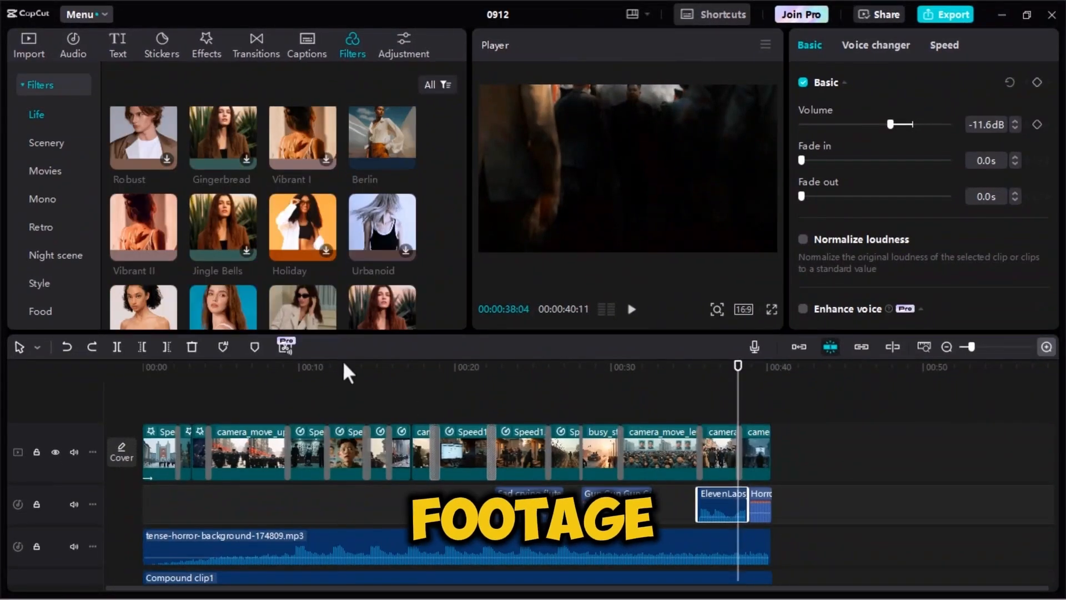
left_click(342, 364)
left_click_drag(463, 149, 464, 245)
left_click(382, 171)
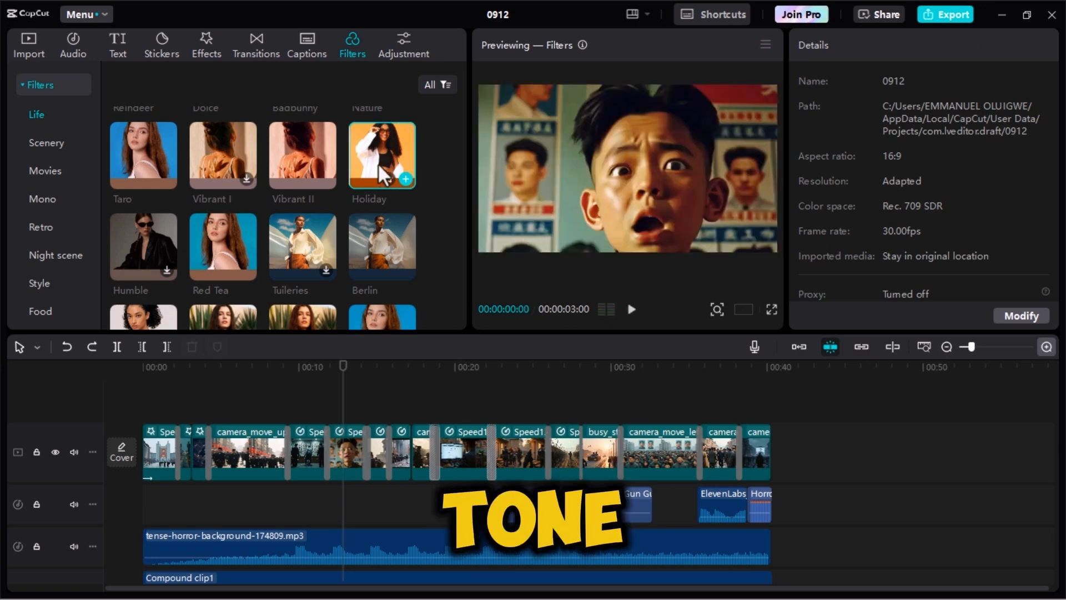
left_click_drag(378, 168, 307, 395)
left_click_drag(208, 412, 770, 432)
left_click(392, 394)
key("space")
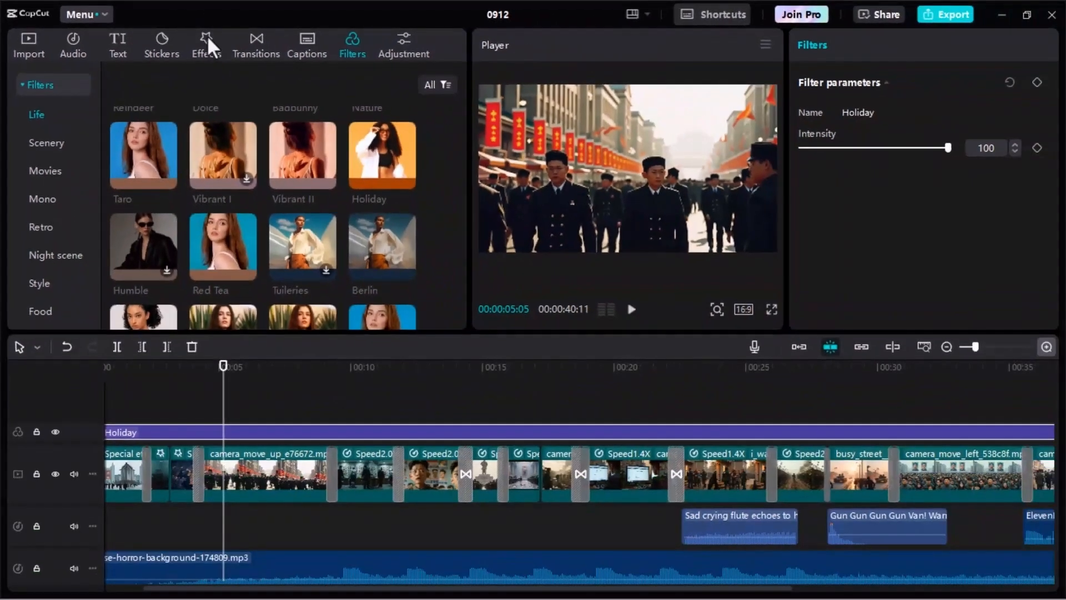
- Apply the Lightning video effect to the dark city clip near the start and place the Thunder (short) sound effect beneath it
left_click(207, 42)
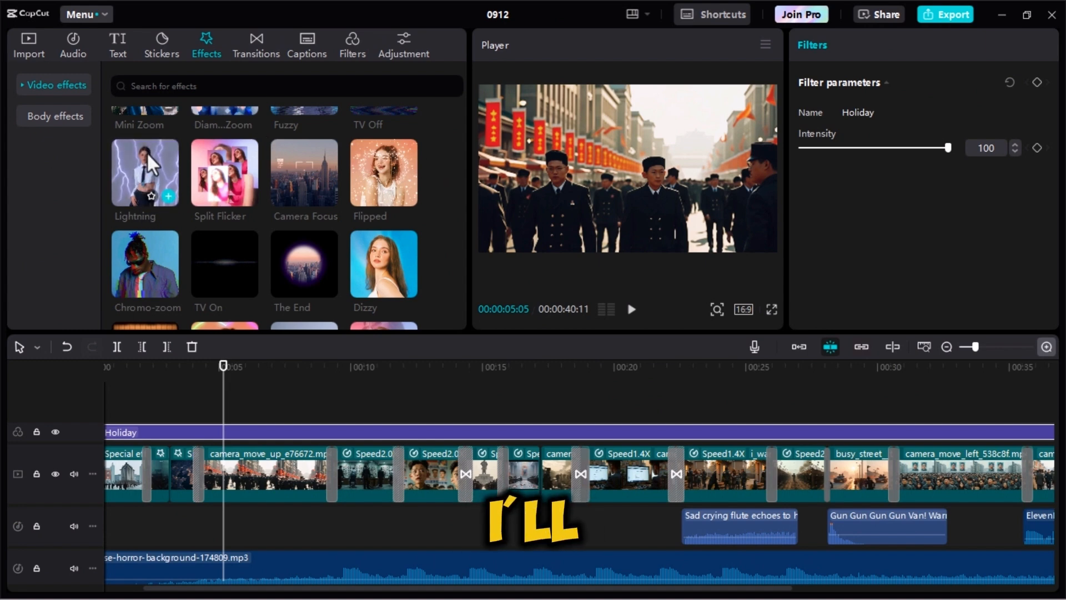
left_click_drag(159, 185, 182, 296)
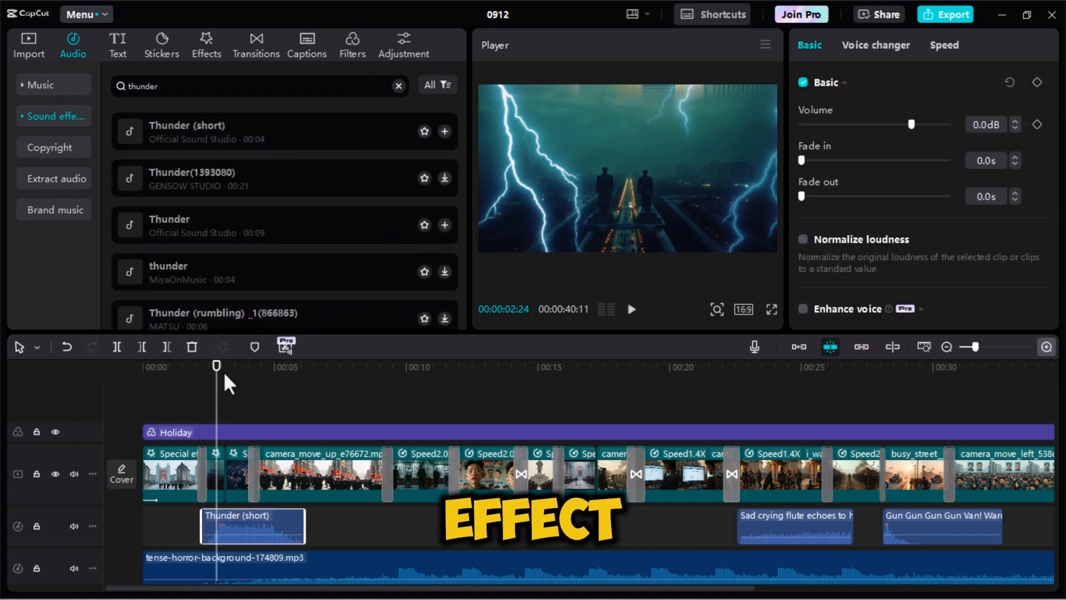
left_click(229, 383)
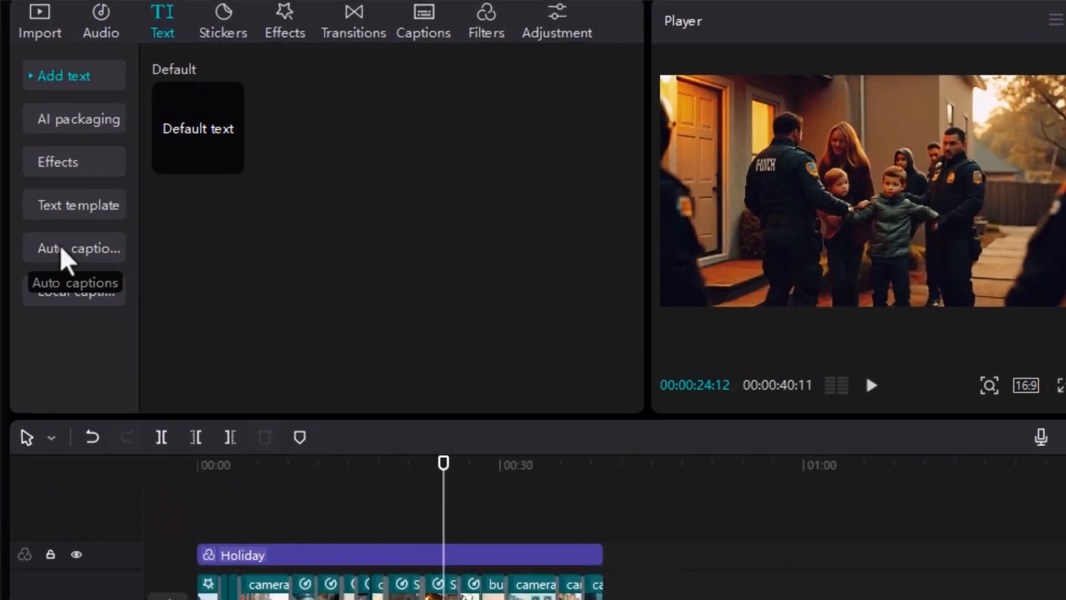
- Generate English auto captions for the video and choose a different font for all of them
left_click(61, 249)
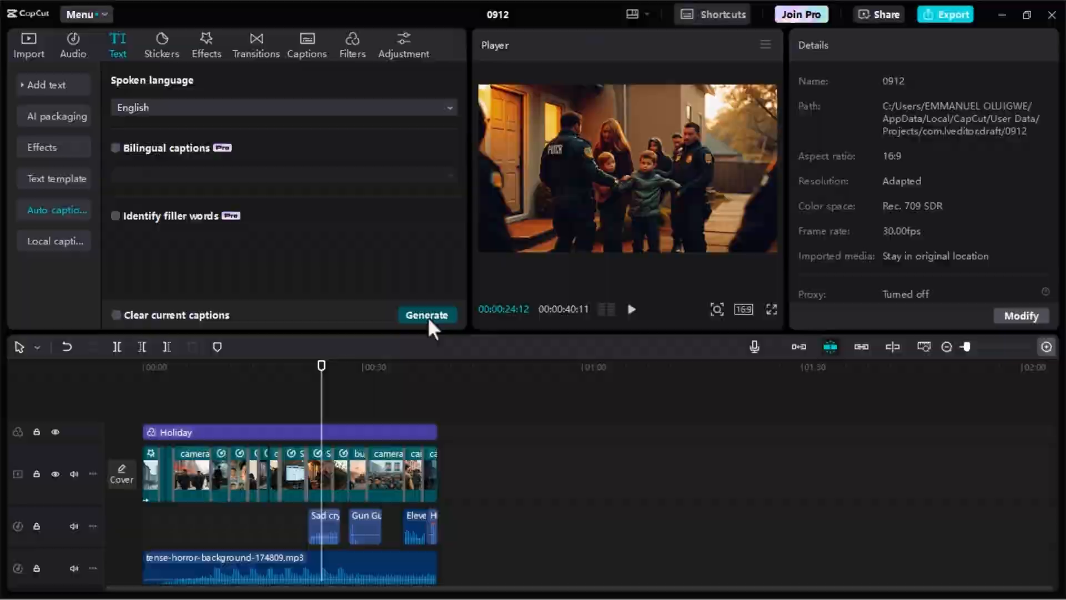
left_click(426, 314)
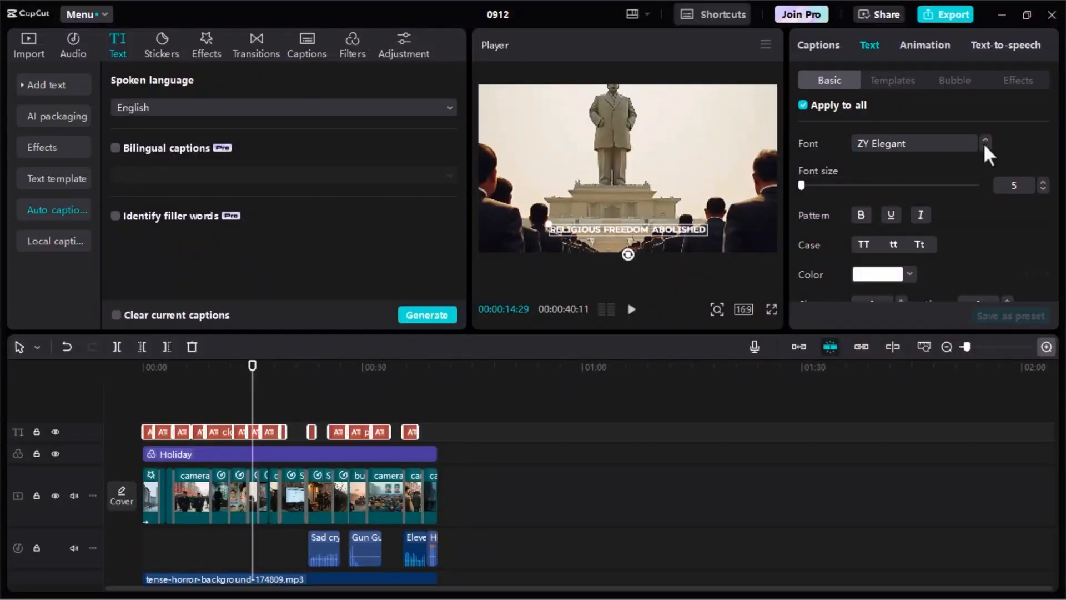
left_click(984, 141)
left_click(966, 142)
left_click(940, 234)
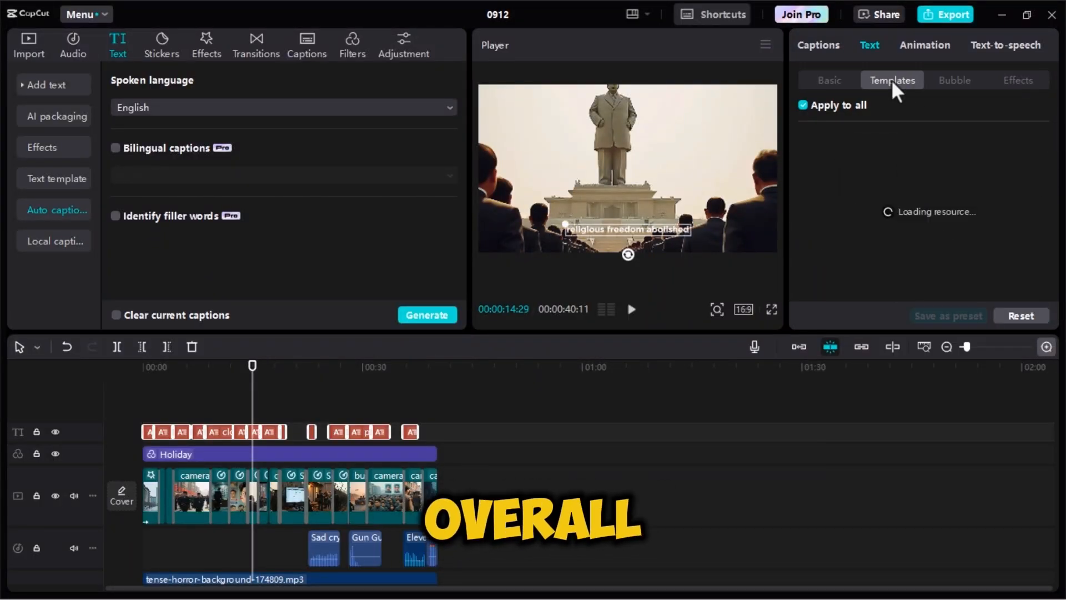
- Apply the uppercase caption template with the purple word highlight to all captions and preview it on the boy and statue clips
left_click(883, 153)
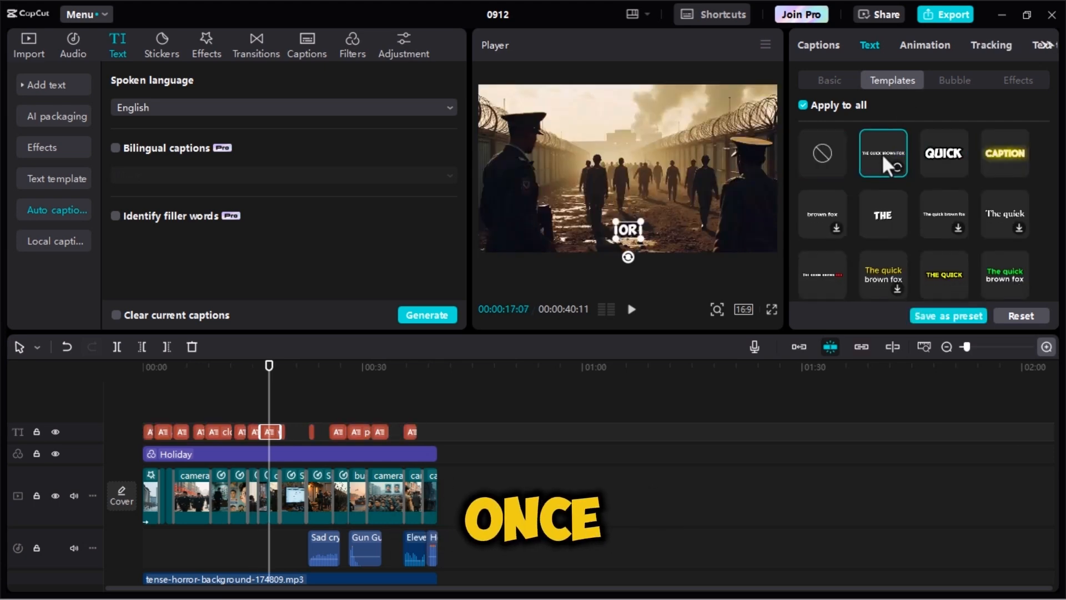
left_click(214, 390)
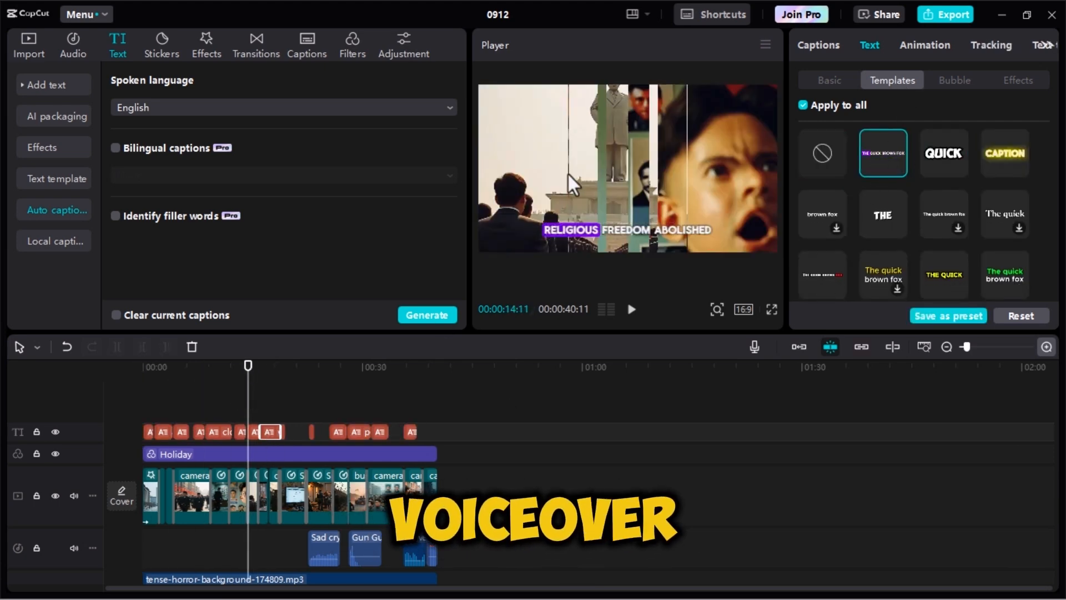
left_click(235, 390)
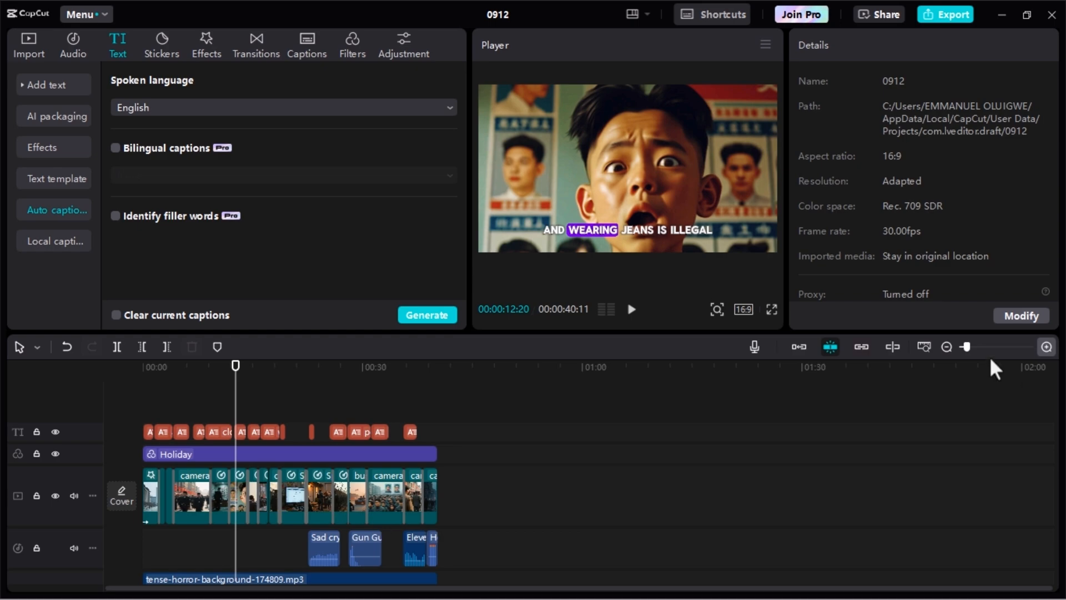
- Open the export settings, keep the resolution at 1080P and name the video "NORTH KOREA HESTORY"
left_click(974, 346)
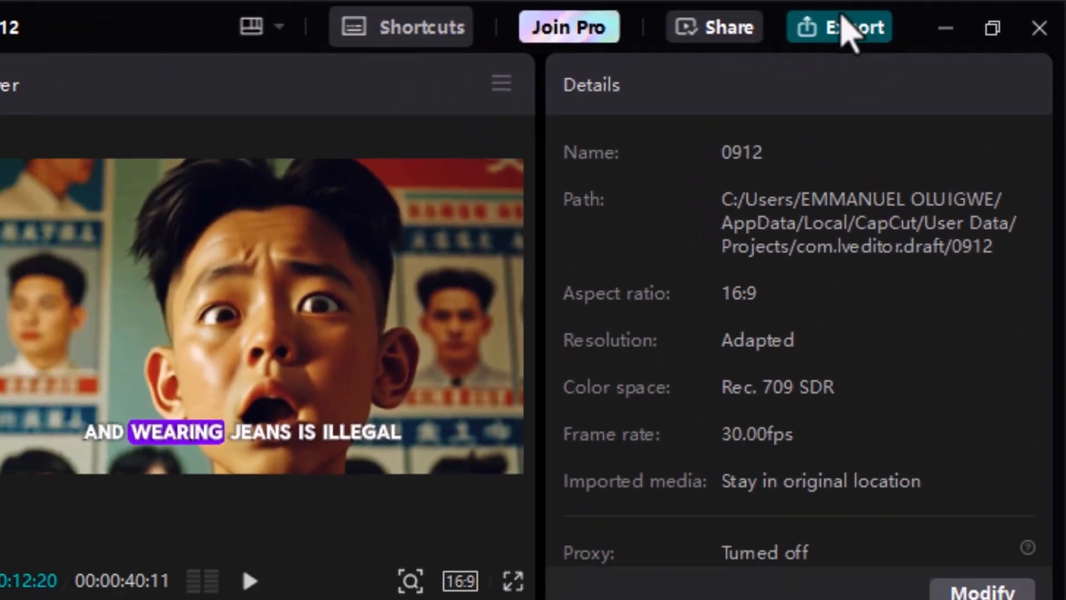
left_click(792, 25)
left_click(729, 186)
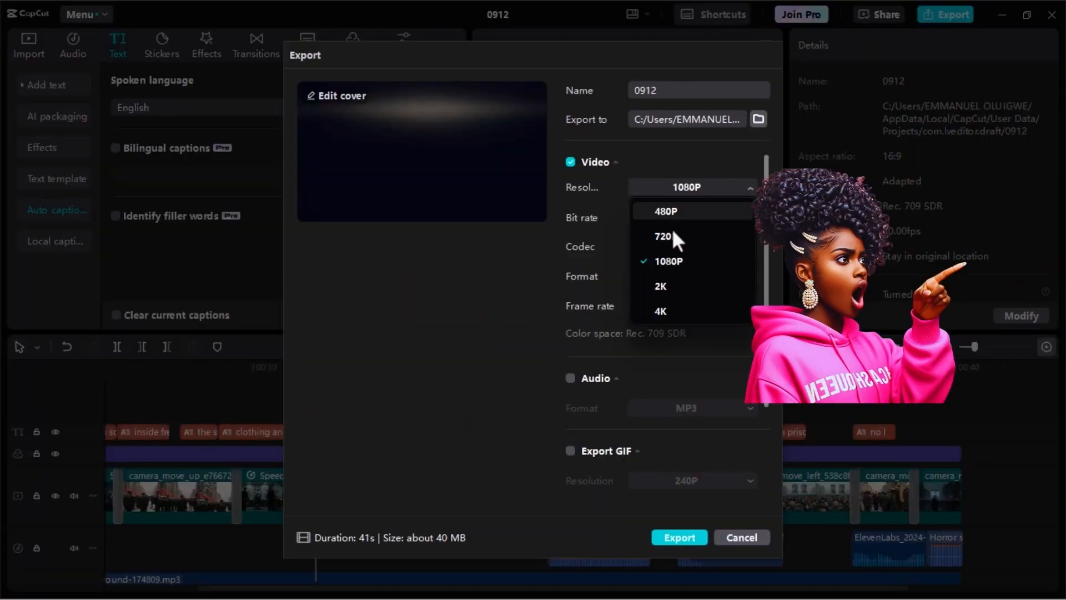
left_click(663, 260)
double_click(644, 91)
type("NORTH KOREA HESTORY")
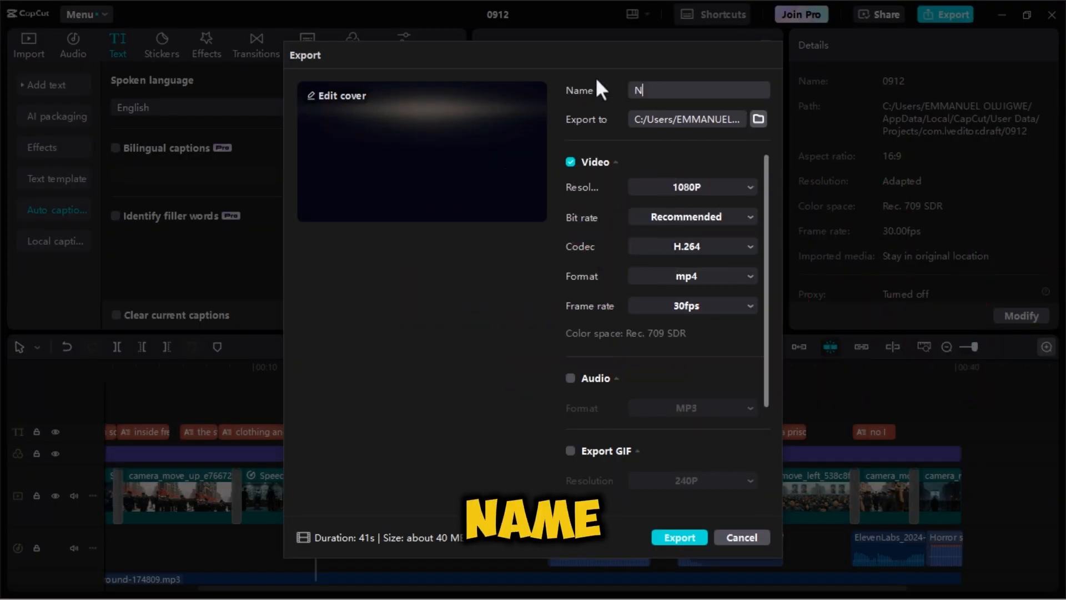
- Choose New folder inside Videos as the export location and start exporting the video
left_click(674, 125)
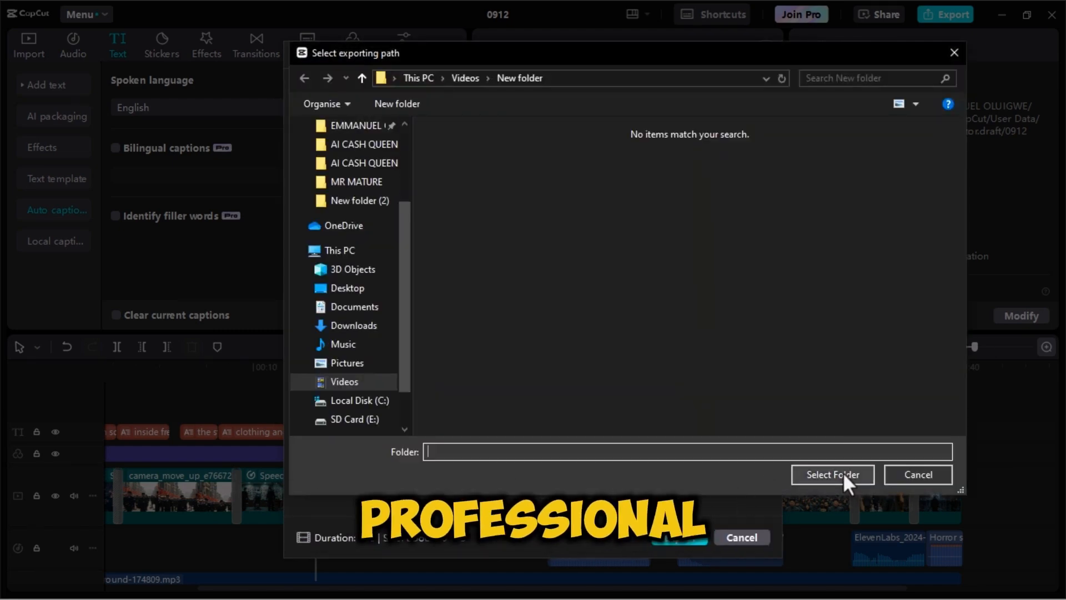
left_click(841, 475)
left_click(662, 514)
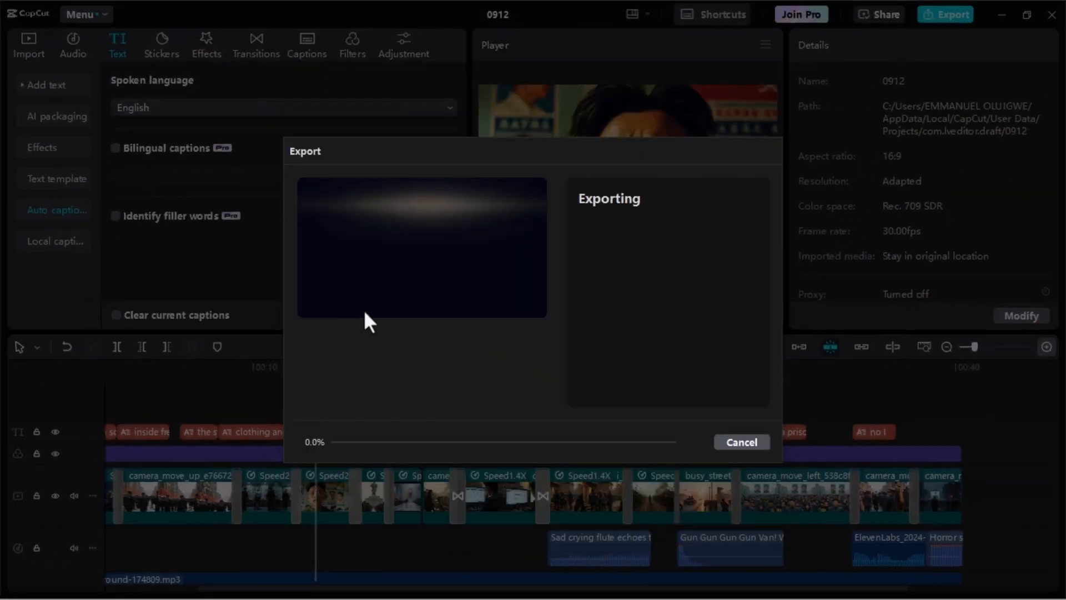